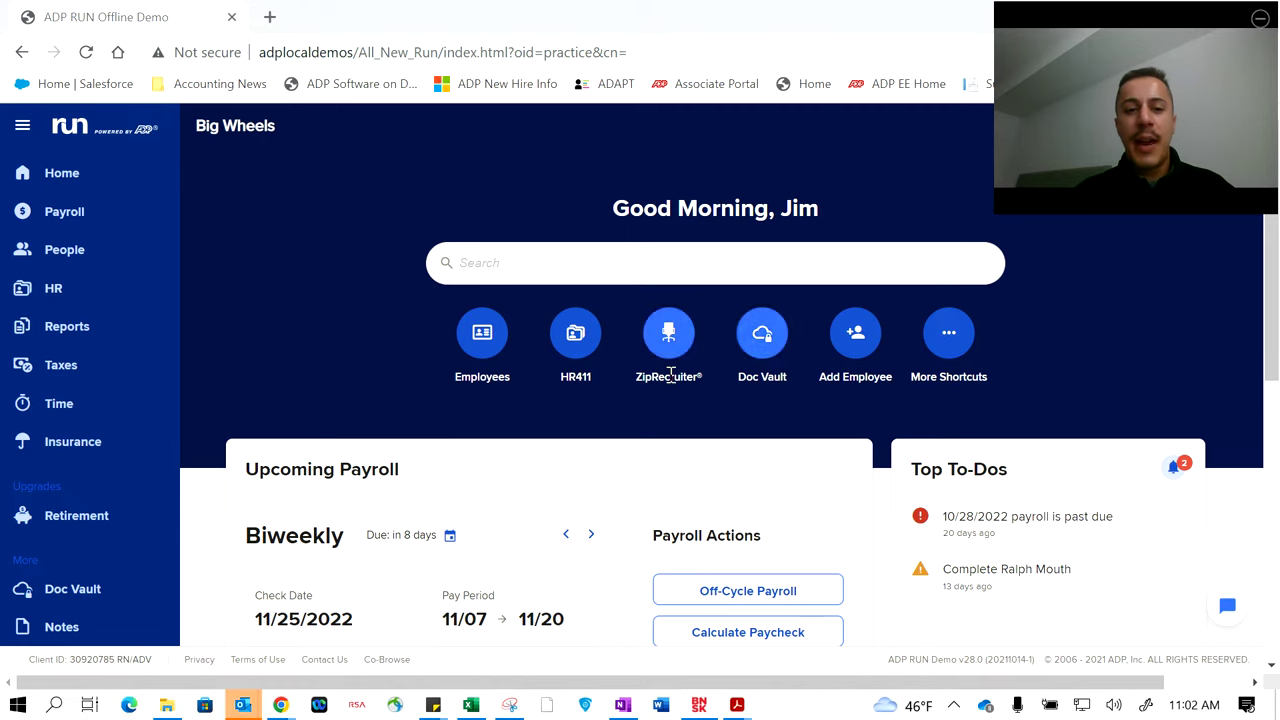
Step: Look over the home dashboard, including upcoming payroll, to-dos, recent payroll and the calendar
{"action": "scroll", "coordinate": [668, 340], "scroll_direction": "down", "scroll_amount": 1}
{"action": "scroll", "coordinate": [671, 375], "scroll_direction": "down", "scroll_amount": 2}
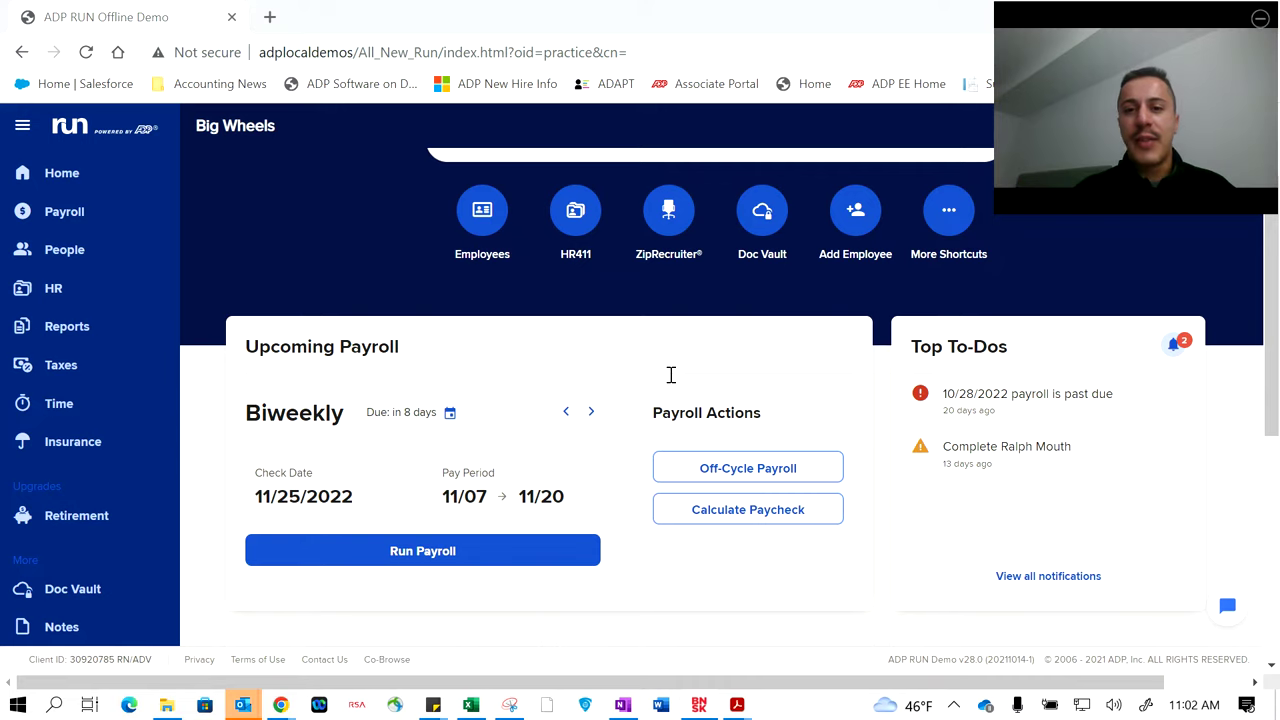
{"action": "scroll", "coordinate": [671, 375], "scroll_direction": "down", "scroll_amount": 1}
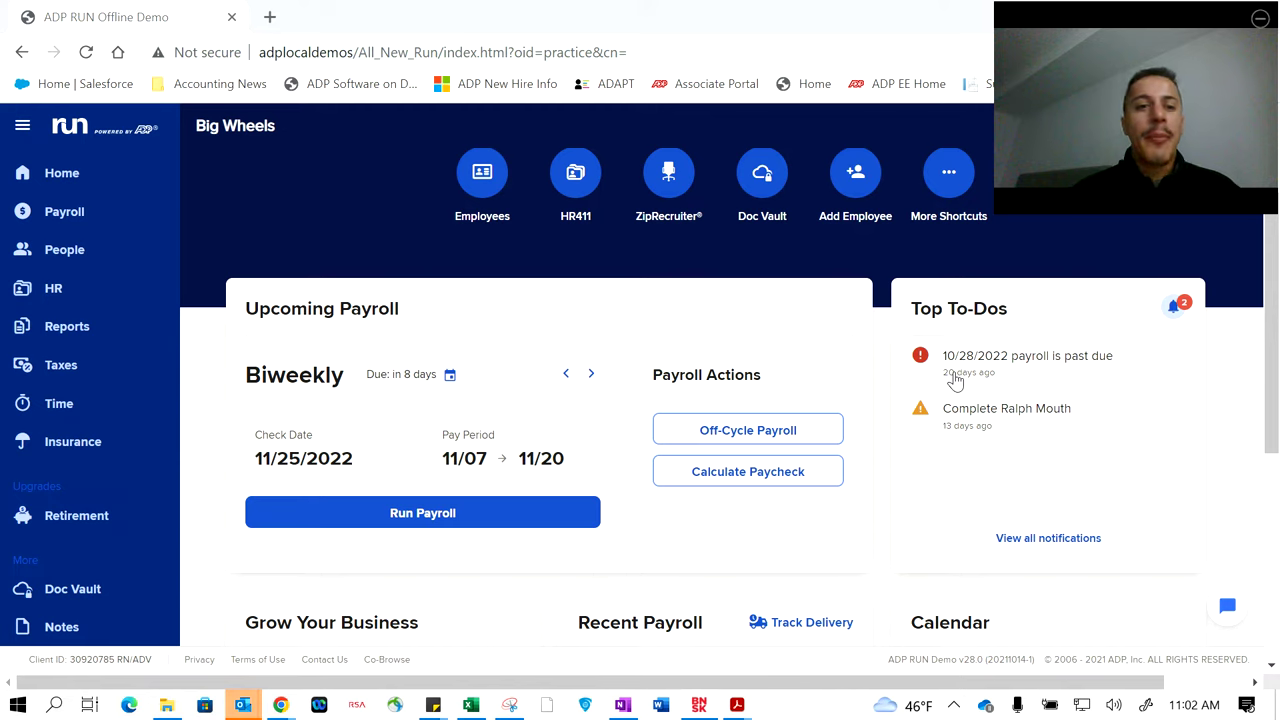
{"action": "scroll", "coordinate": [955, 380], "scroll_direction": "down", "scroll_amount": 1}
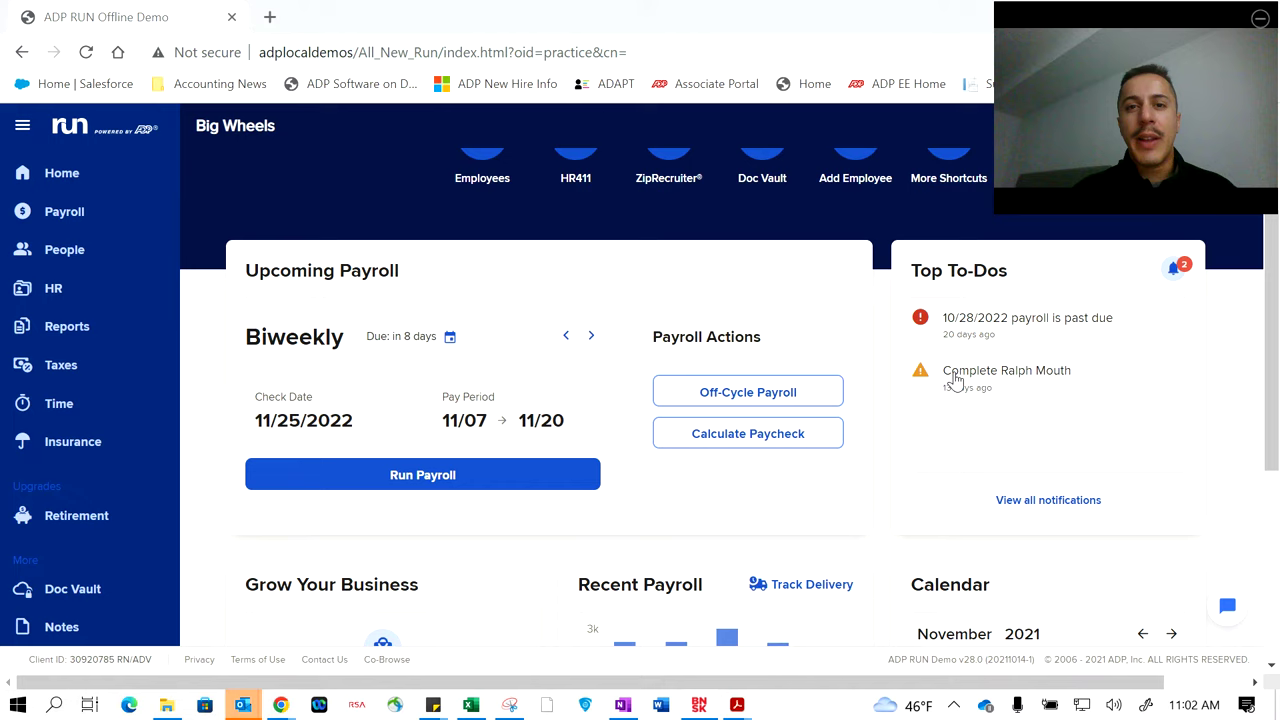
{"action": "scroll", "coordinate": [955, 380], "scroll_direction": "down", "scroll_amount": 2}
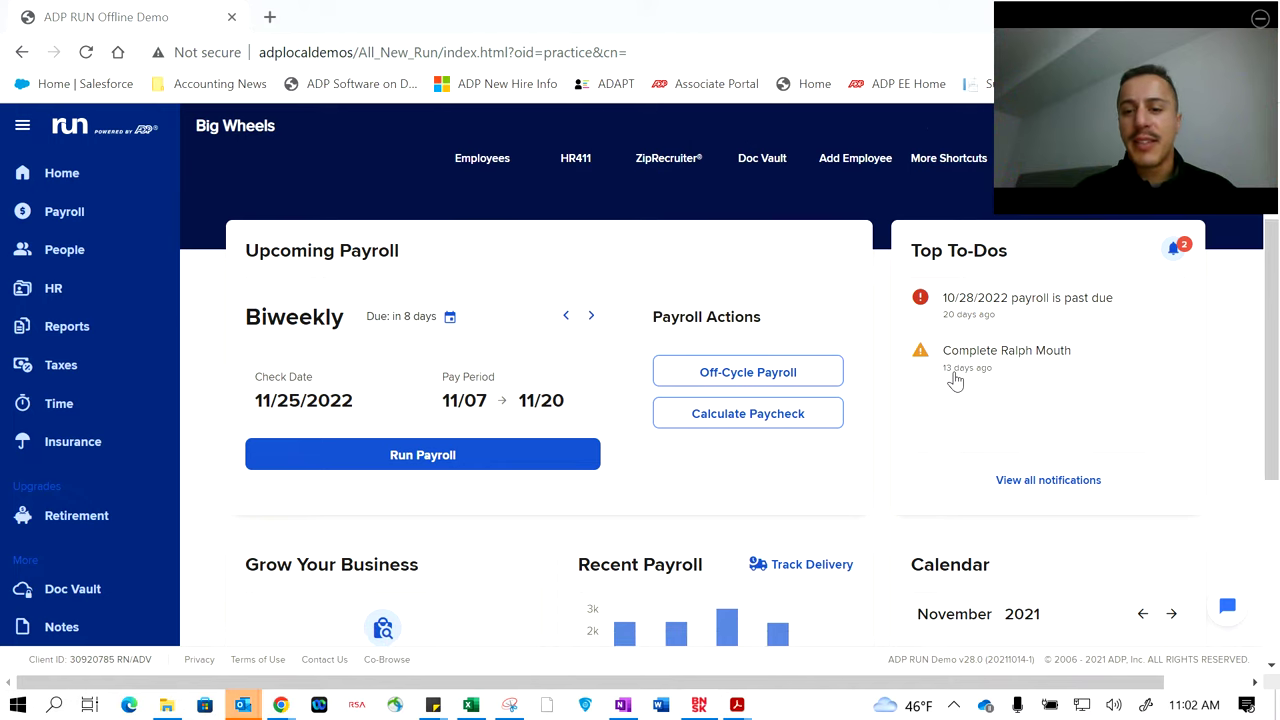
{"action": "scroll", "coordinate": [955, 380], "scroll_direction": "down", "scroll_amount": 2}
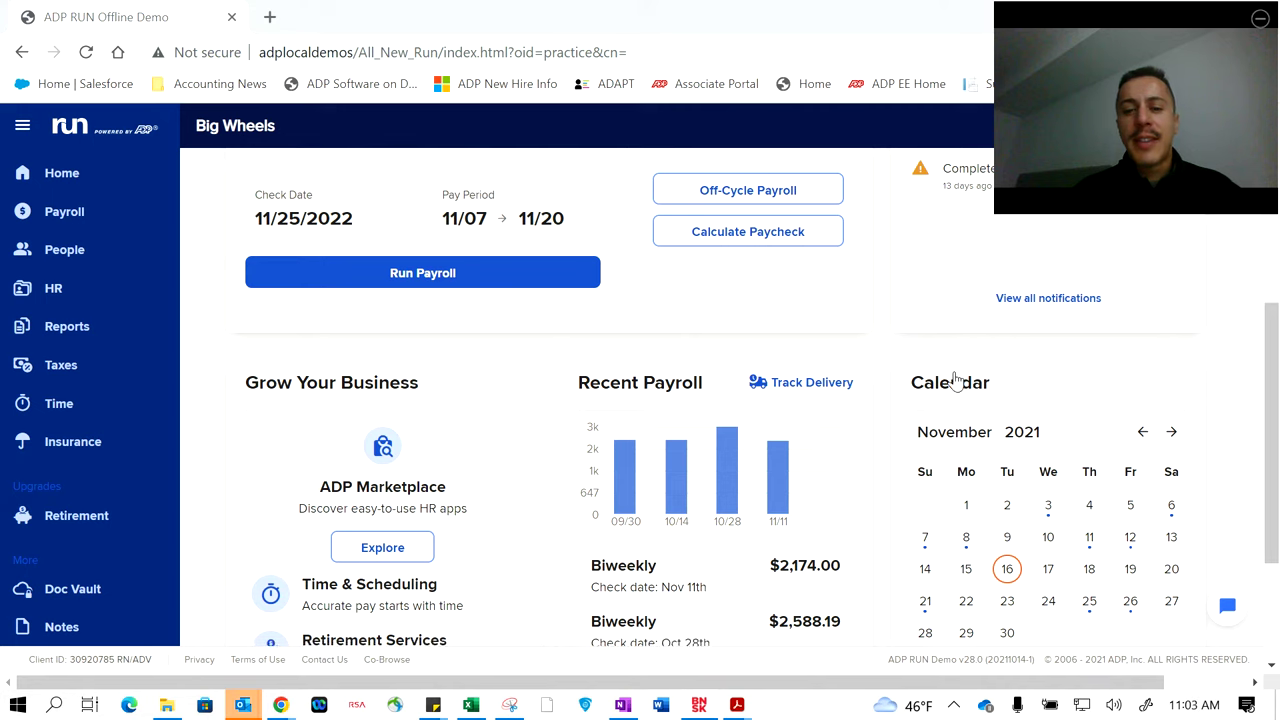
{"action": "scroll", "coordinate": [955, 380], "scroll_direction": "down", "scroll_amount": 1}
{"action": "scroll", "coordinate": [955, 380], "scroll_direction": "up", "scroll_amount": 2}
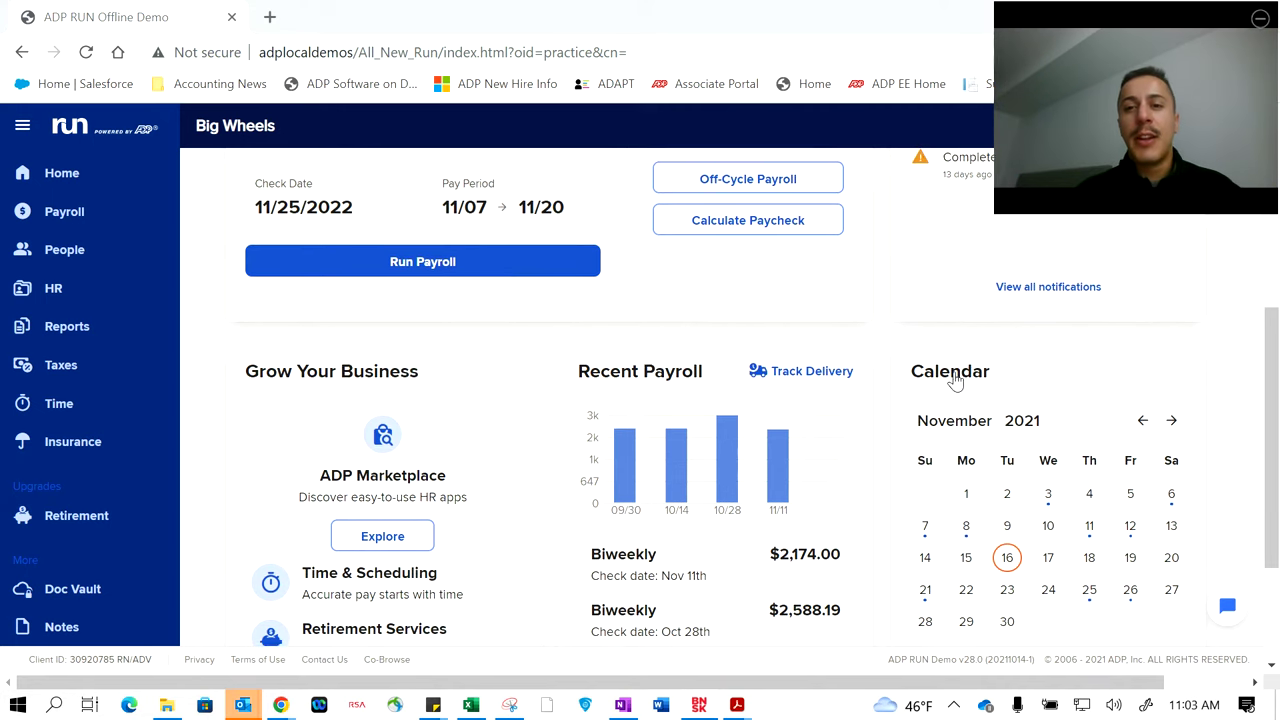
{"action": "scroll", "coordinate": [955, 380], "scroll_direction": "up", "scroll_amount": 3}
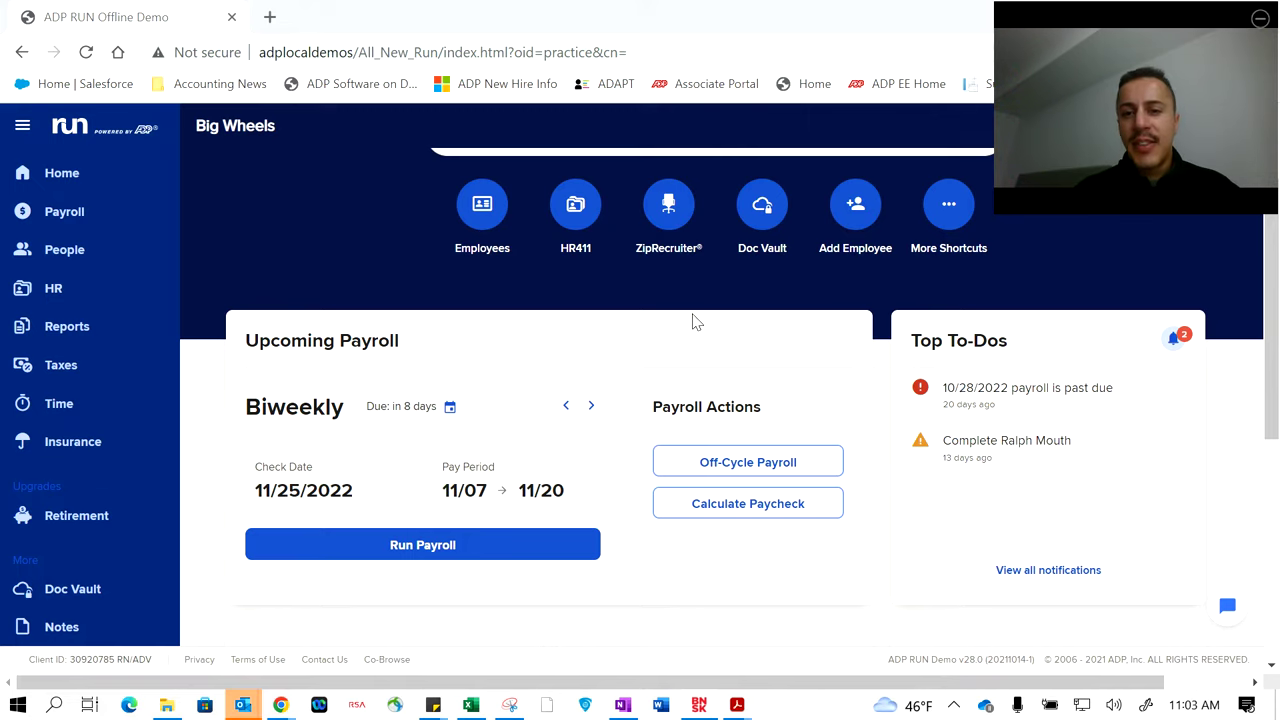
{"action": "scroll", "coordinate": [692, 318], "scroll_direction": "up", "scroll_amount": 2}
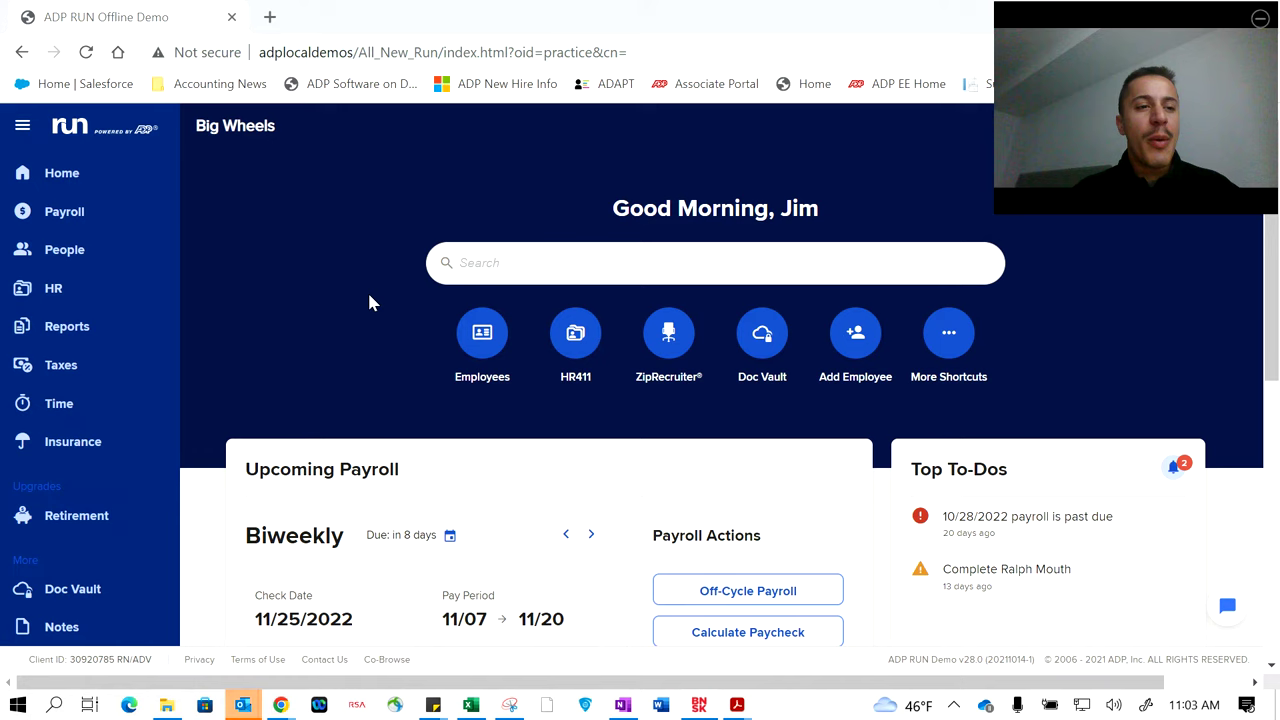
Step: Open the Payroll section and start the regular payroll run
{"action": "left_click", "coordinate": [96, 213]}
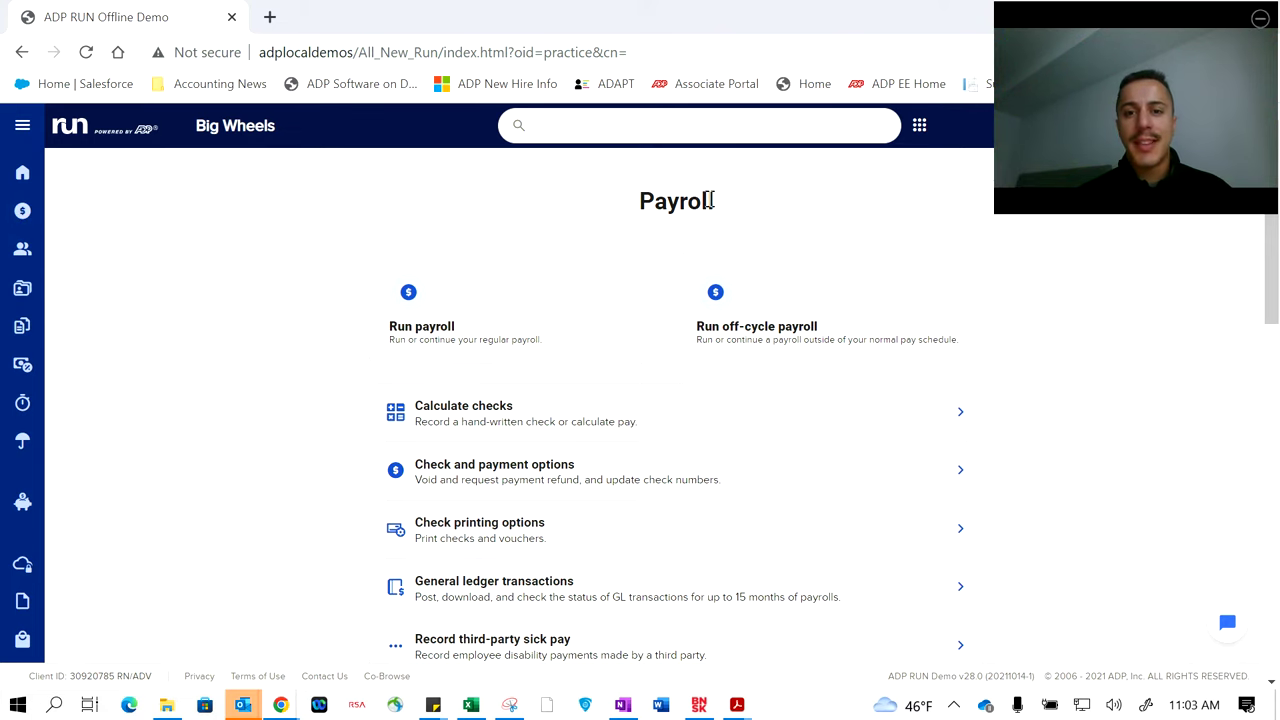
{"action": "scroll", "coordinate": [543, 289], "scroll_direction": "down", "scroll_amount": 1}
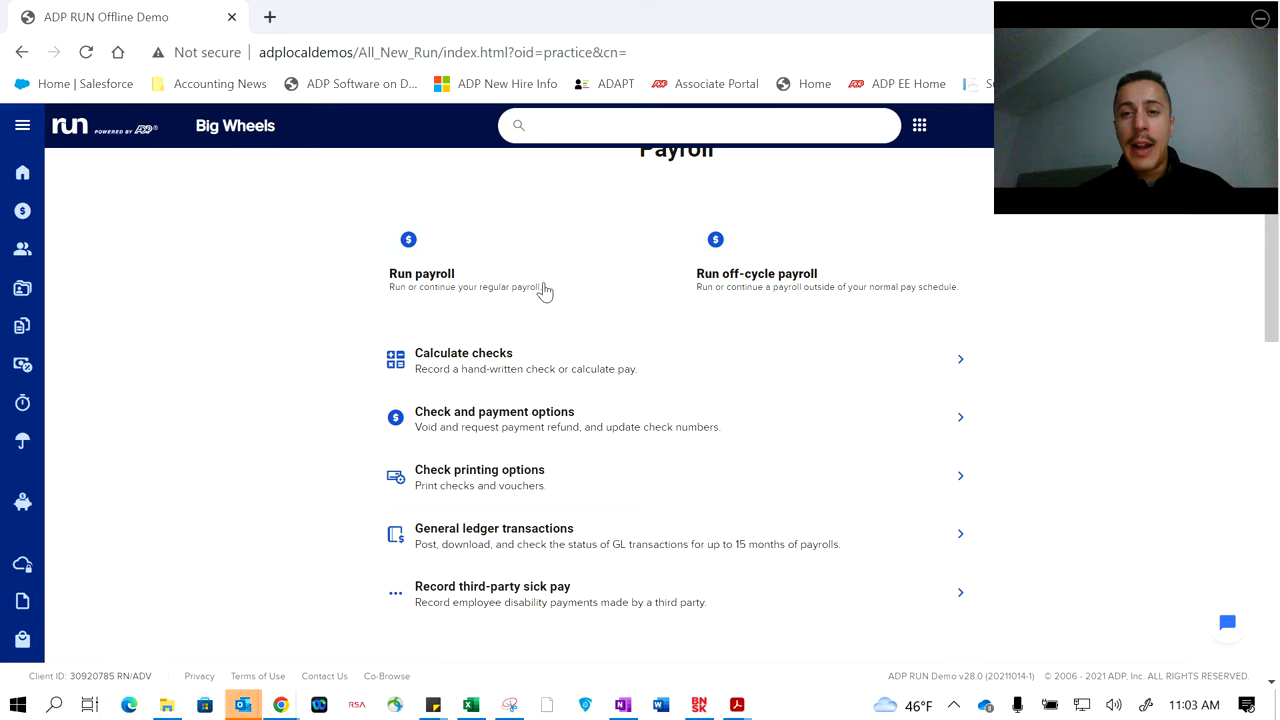
{"action": "scroll", "coordinate": [543, 289], "scroll_direction": "up", "scroll_amount": 1}
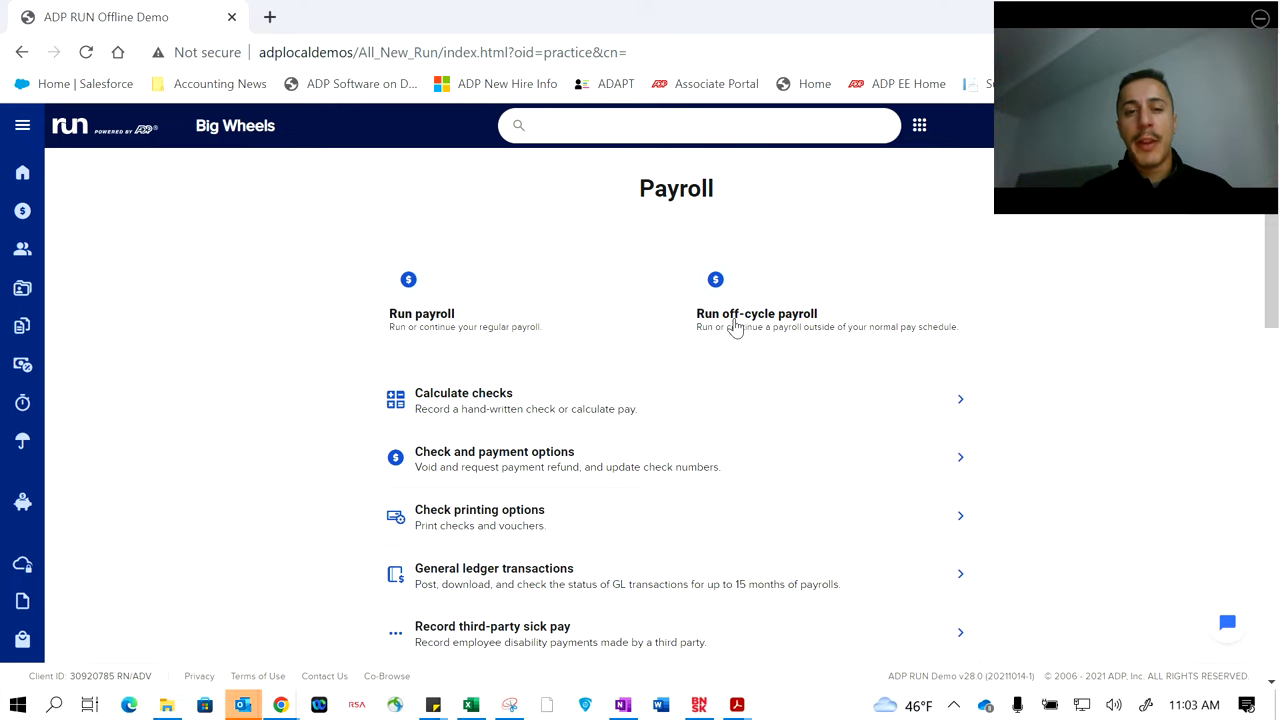
{"action": "scroll", "coordinate": [551, 343], "scroll_direction": "down", "scroll_amount": 1}
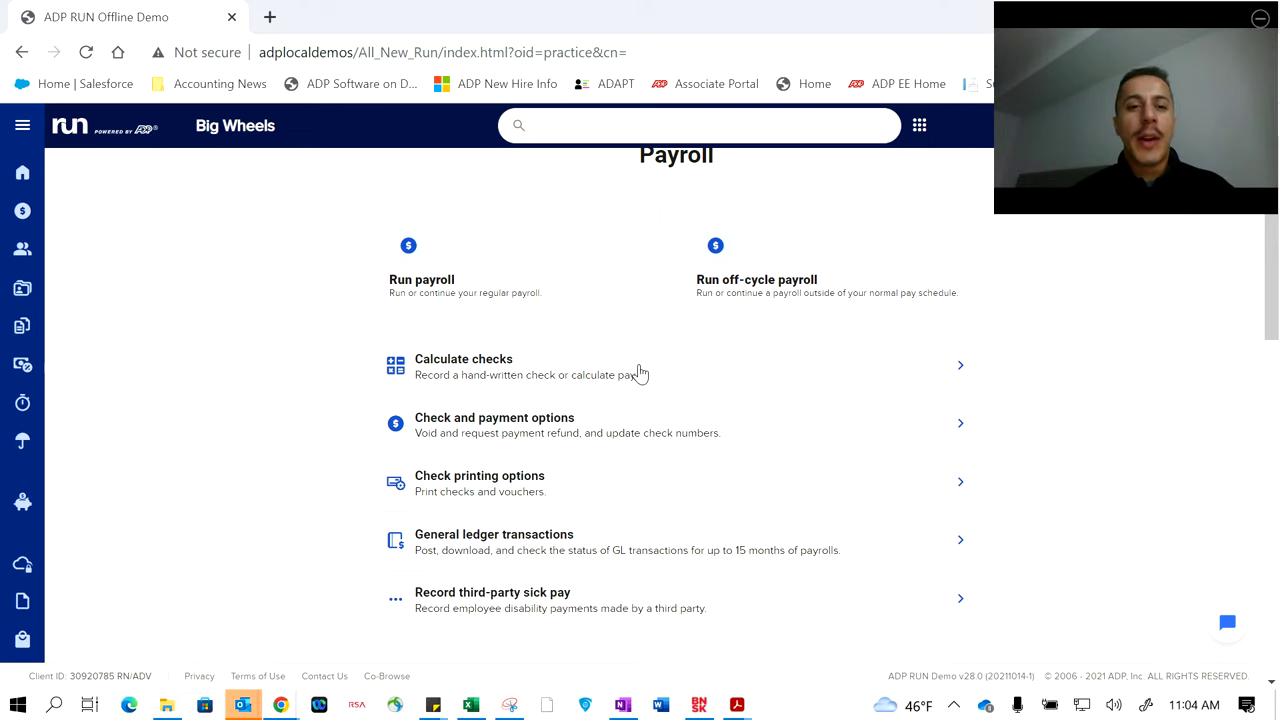
{"action": "left_click", "coordinate": [533, 278]}
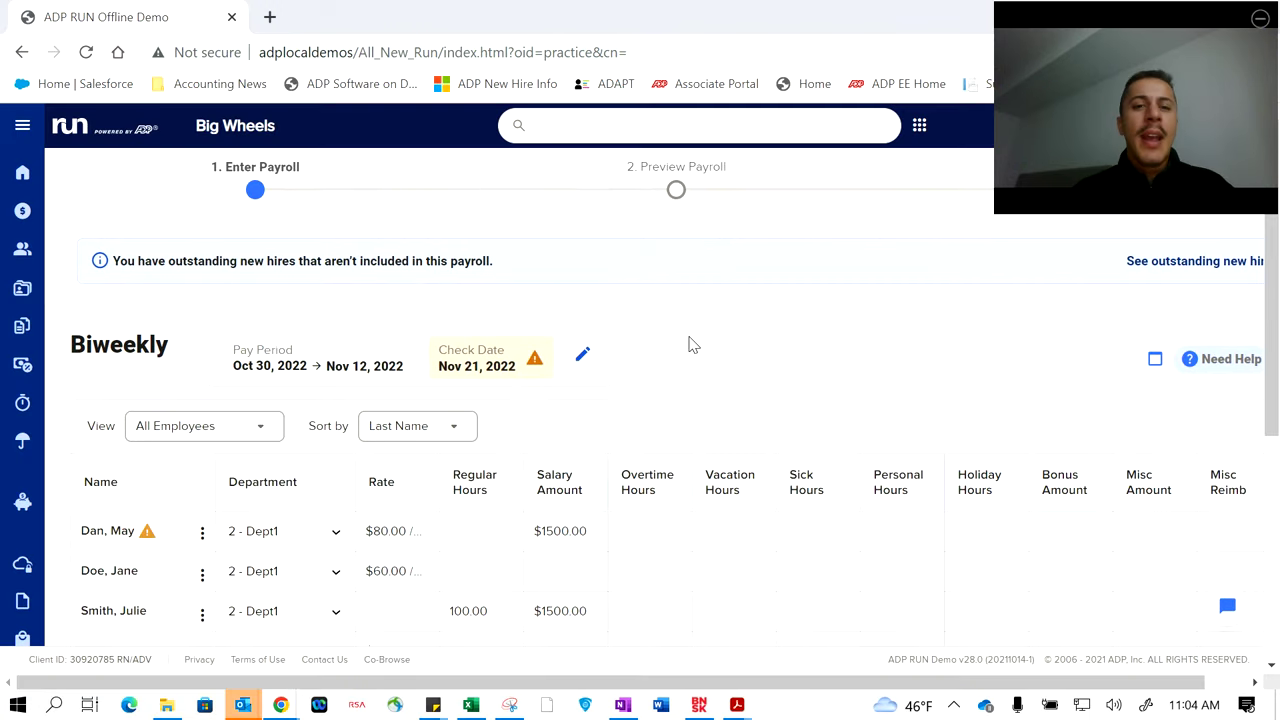
Step: Examine the biweekly payroll entry grid, including its pay period, check date, hours and earnings columns, totals and available actions
{"action": "scroll", "coordinate": [688, 345], "scroll_direction": "down", "scroll_amount": 1}
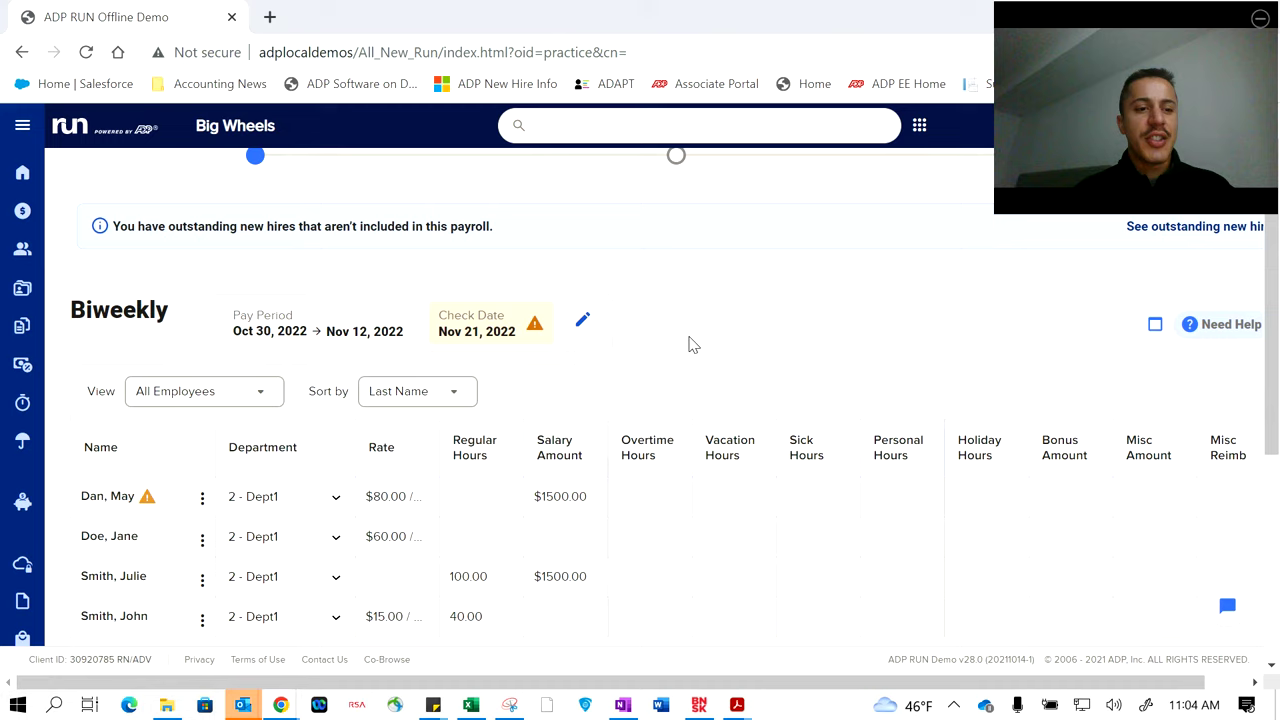
{"action": "scroll", "coordinate": [688, 345], "scroll_direction": "down", "scroll_amount": 1}
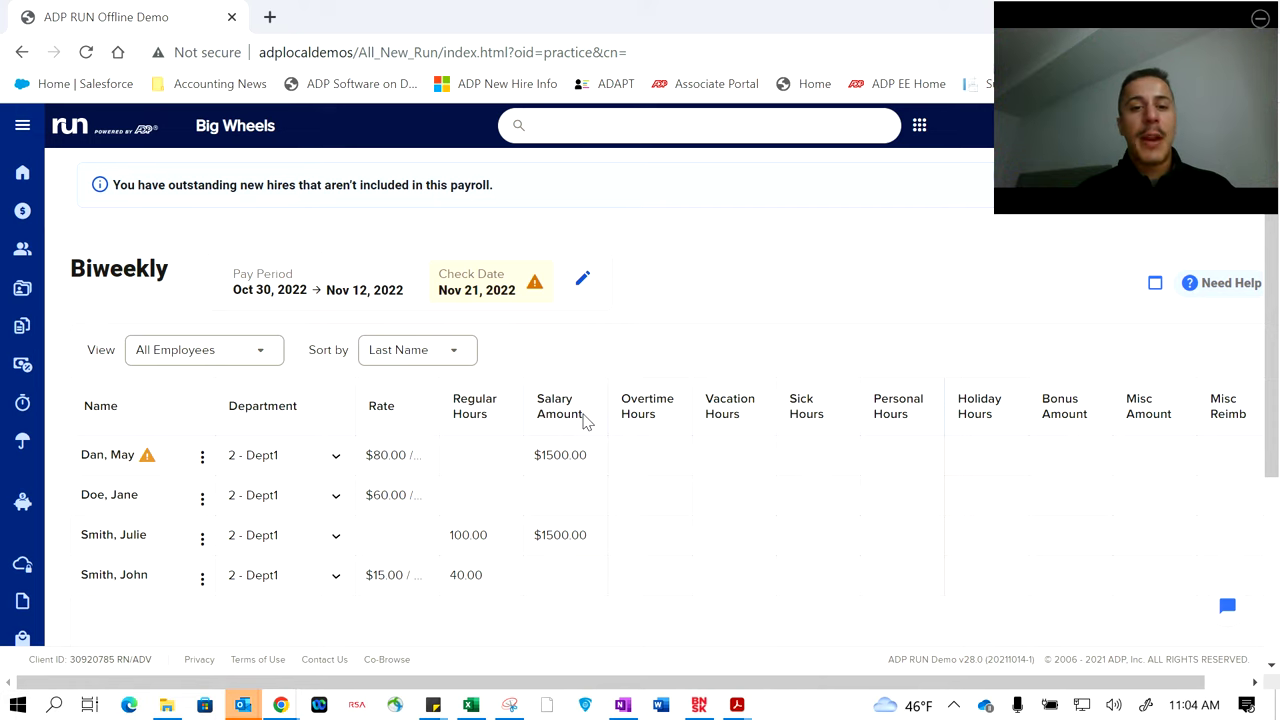
{"action": "scroll", "coordinate": [585, 420], "scroll_direction": "down", "scroll_amount": 1}
{"action": "scroll", "coordinate": [921, 523], "scroll_direction": "right", "scroll_amount": 1}
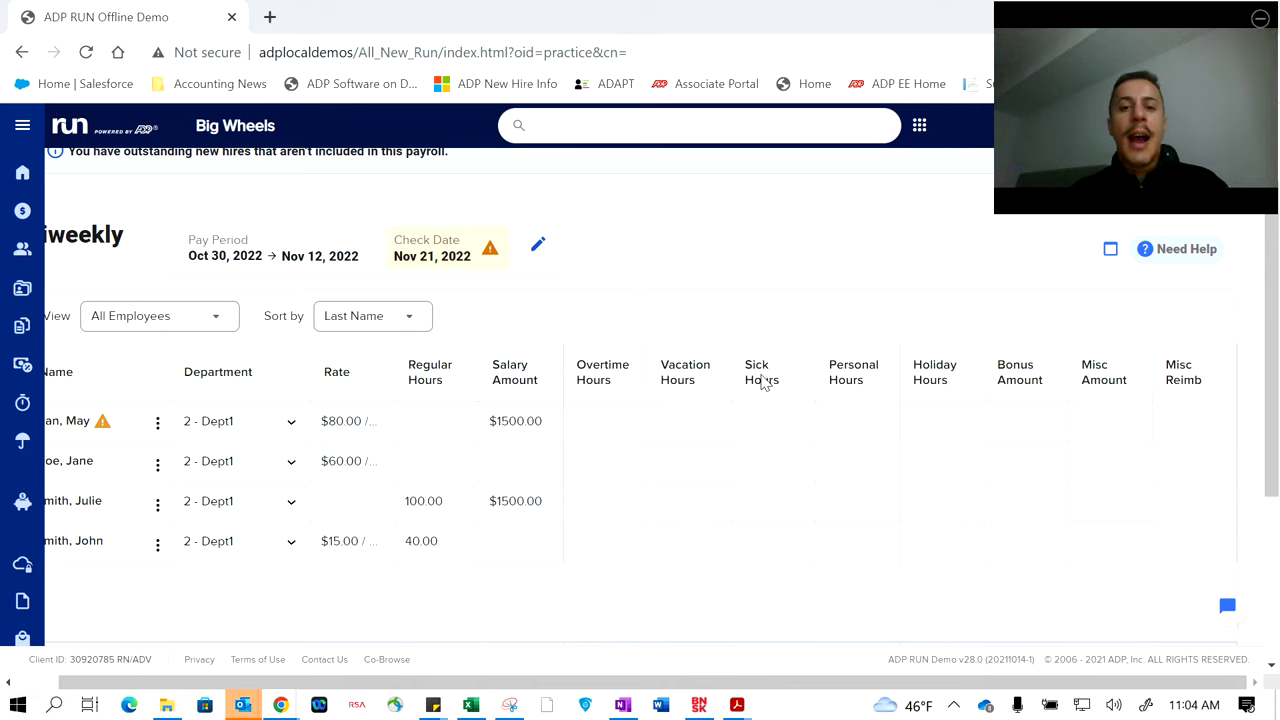
{"action": "scroll", "coordinate": [766, 380], "scroll_direction": "left", "scroll_amount": 1}
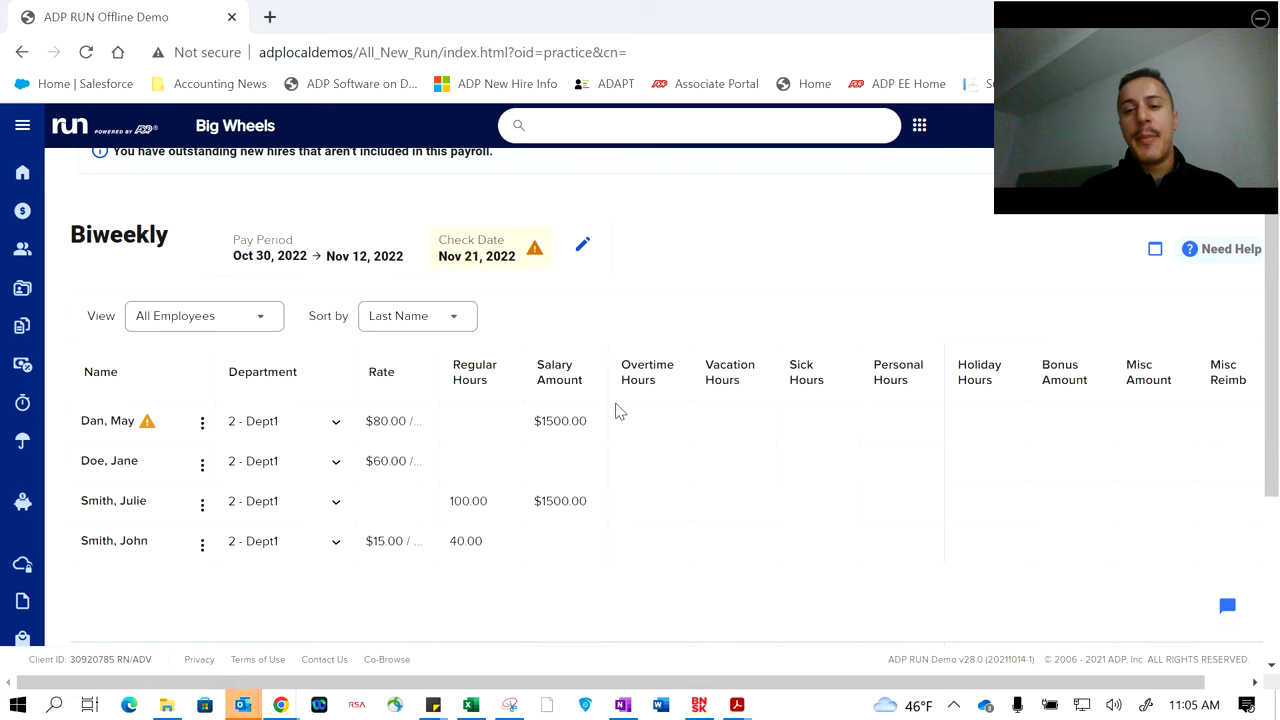
{"action": "scroll", "coordinate": [1005, 407], "scroll_direction": "right", "scroll_amount": 1}
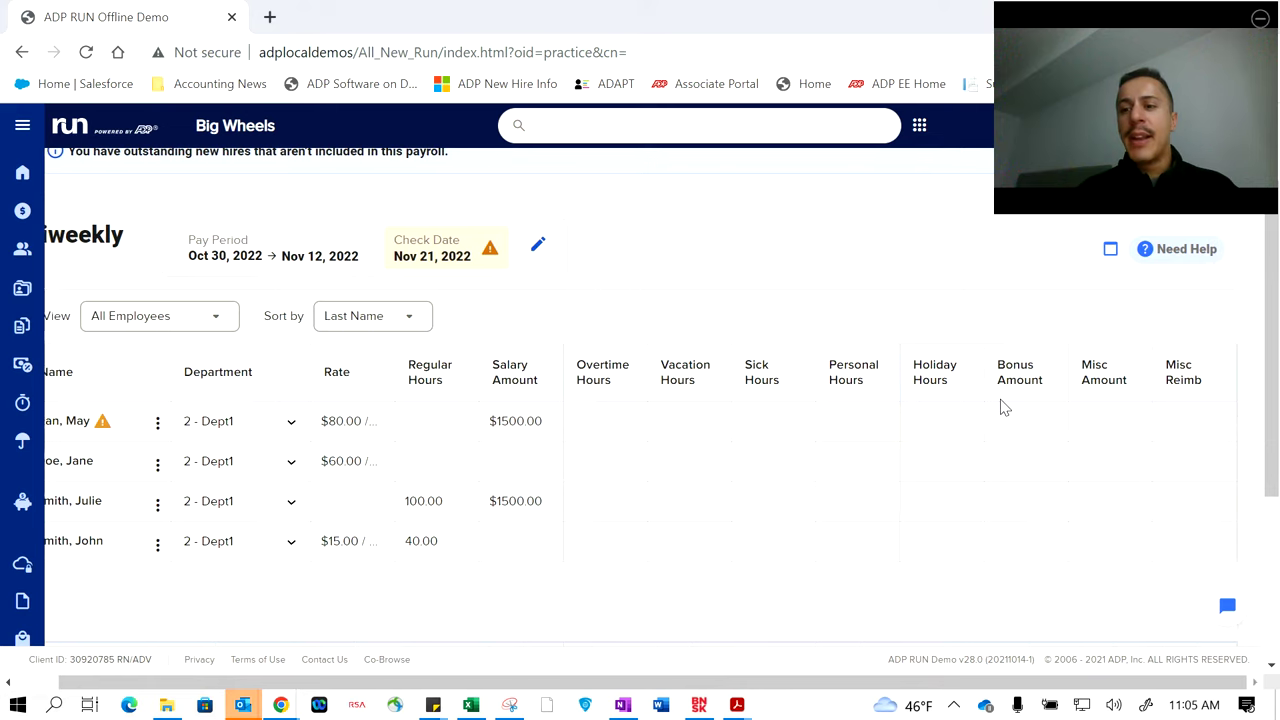
{"action": "scroll", "coordinate": [1005, 407], "scroll_direction": "left", "scroll_amount": 1}
{"action": "scroll", "coordinate": [1005, 407], "scroll_direction": "right", "scroll_amount": 1}
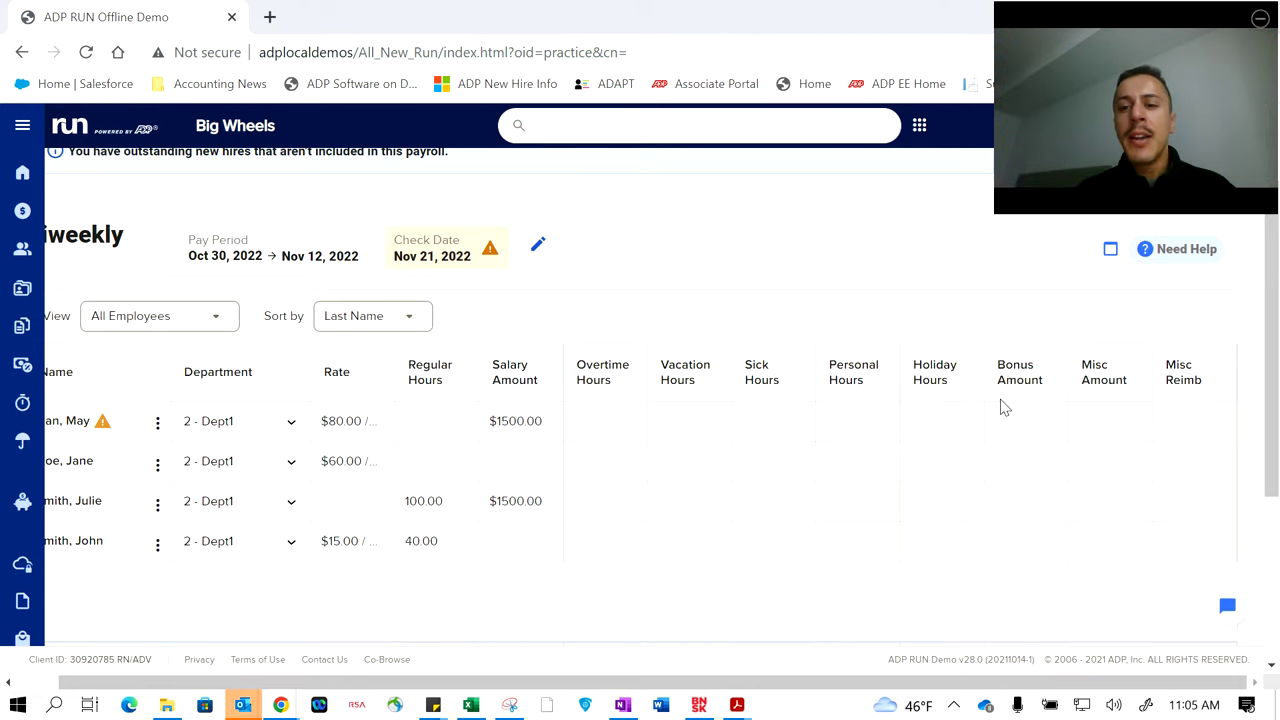
{"action": "scroll", "coordinate": [995, 395], "scroll_direction": "left", "scroll_amount": 1}
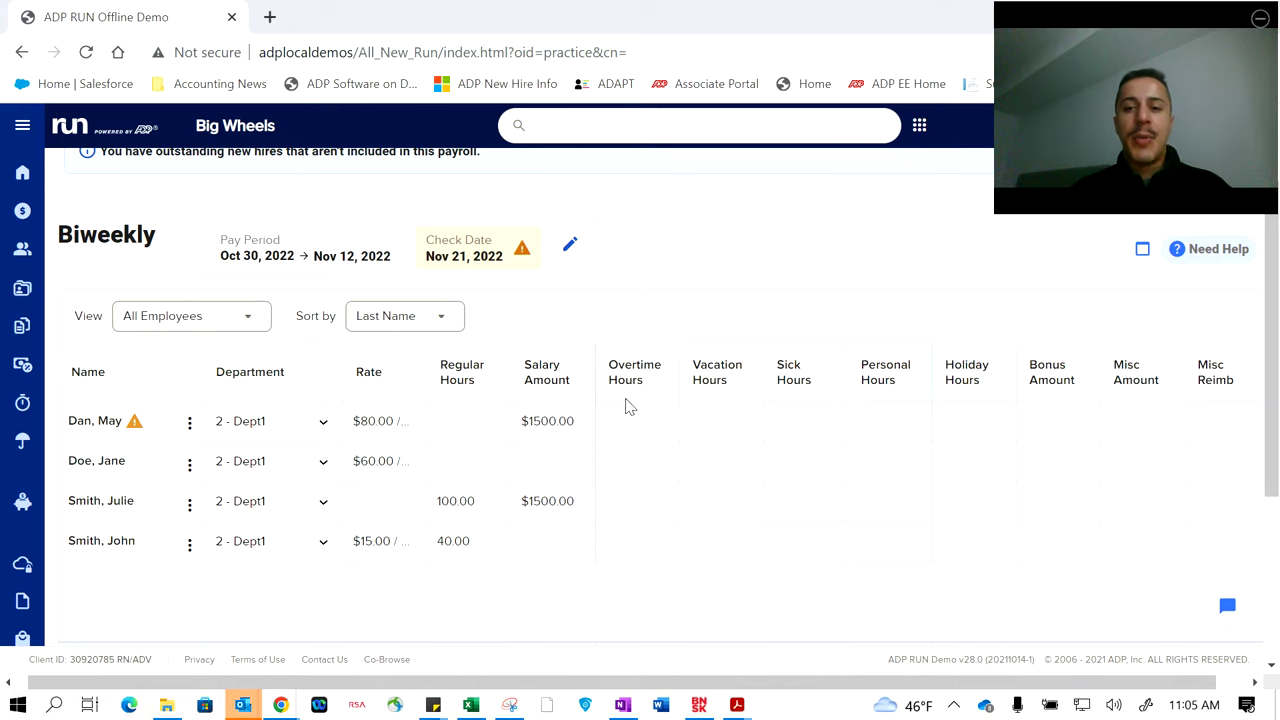
{"action": "scroll", "coordinate": [750, 400], "scroll_direction": "left", "scroll_amount": 1}
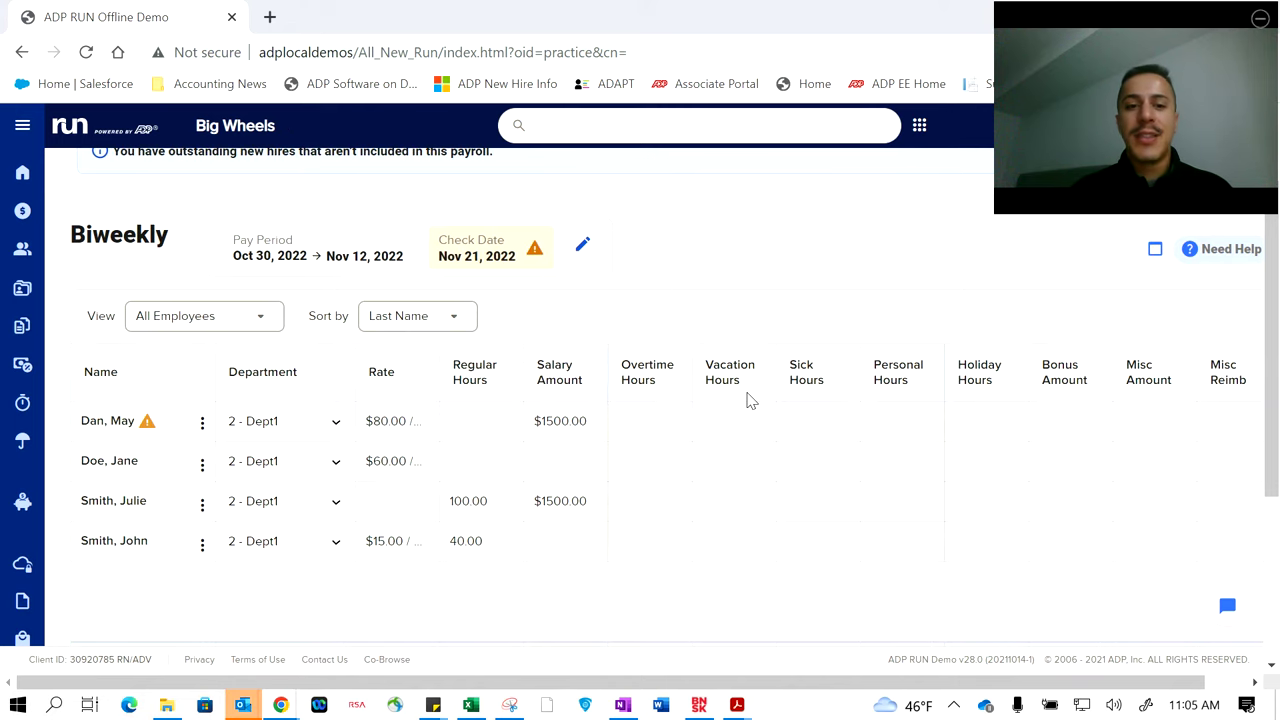
{"action": "scroll", "coordinate": [750, 400], "scroll_direction": "down", "scroll_amount": 1}
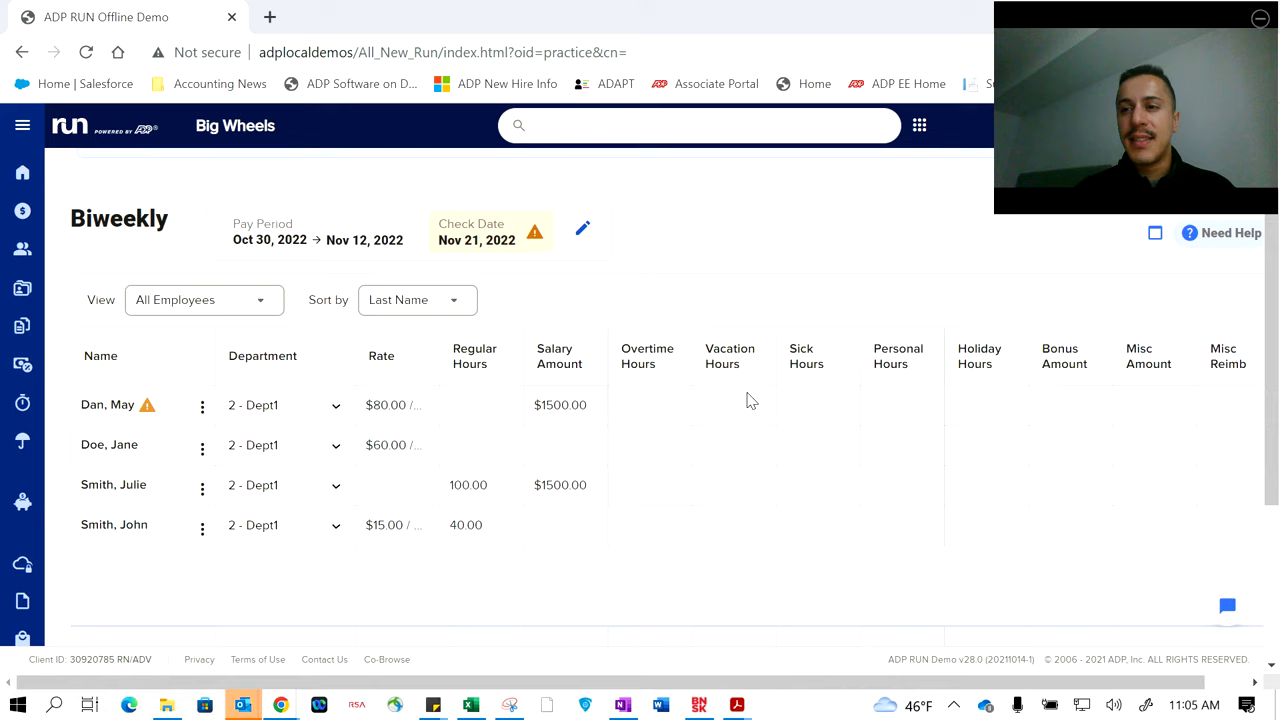
{"action": "scroll", "coordinate": [750, 400], "scroll_direction": "down", "scroll_amount": 2}
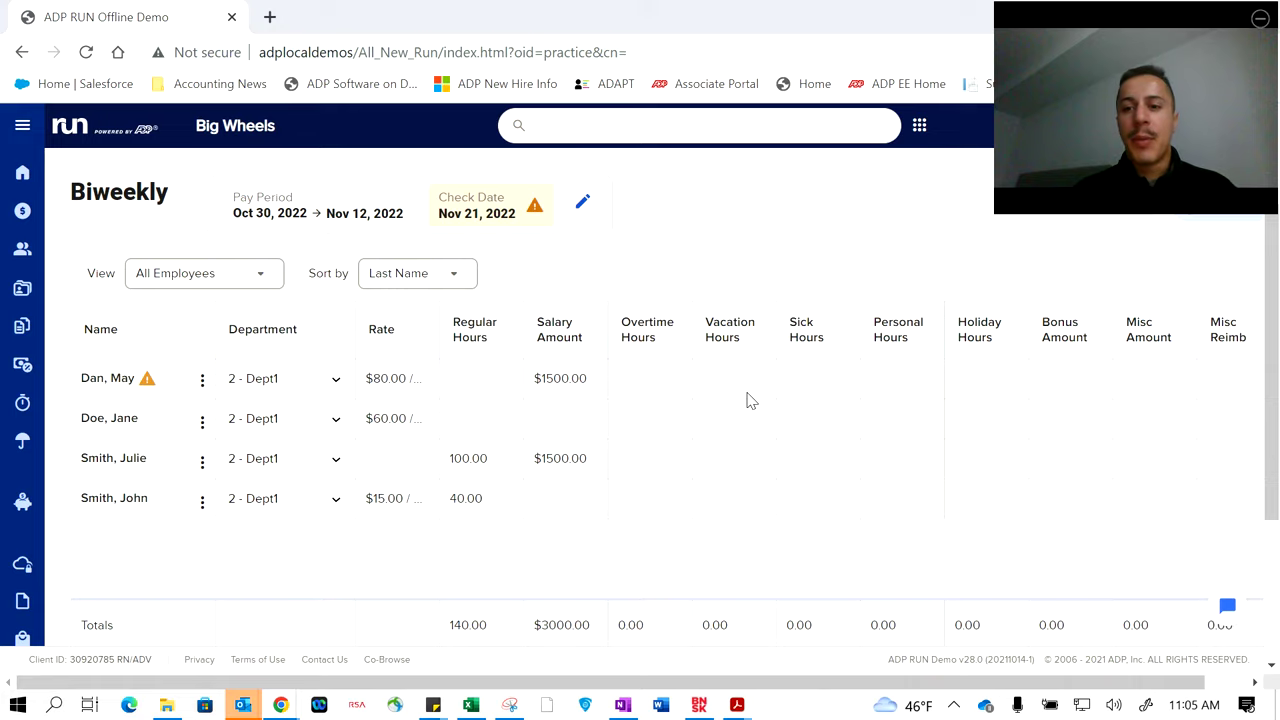
{"action": "scroll", "coordinate": [750, 400], "scroll_direction": "down", "scroll_amount": 5}
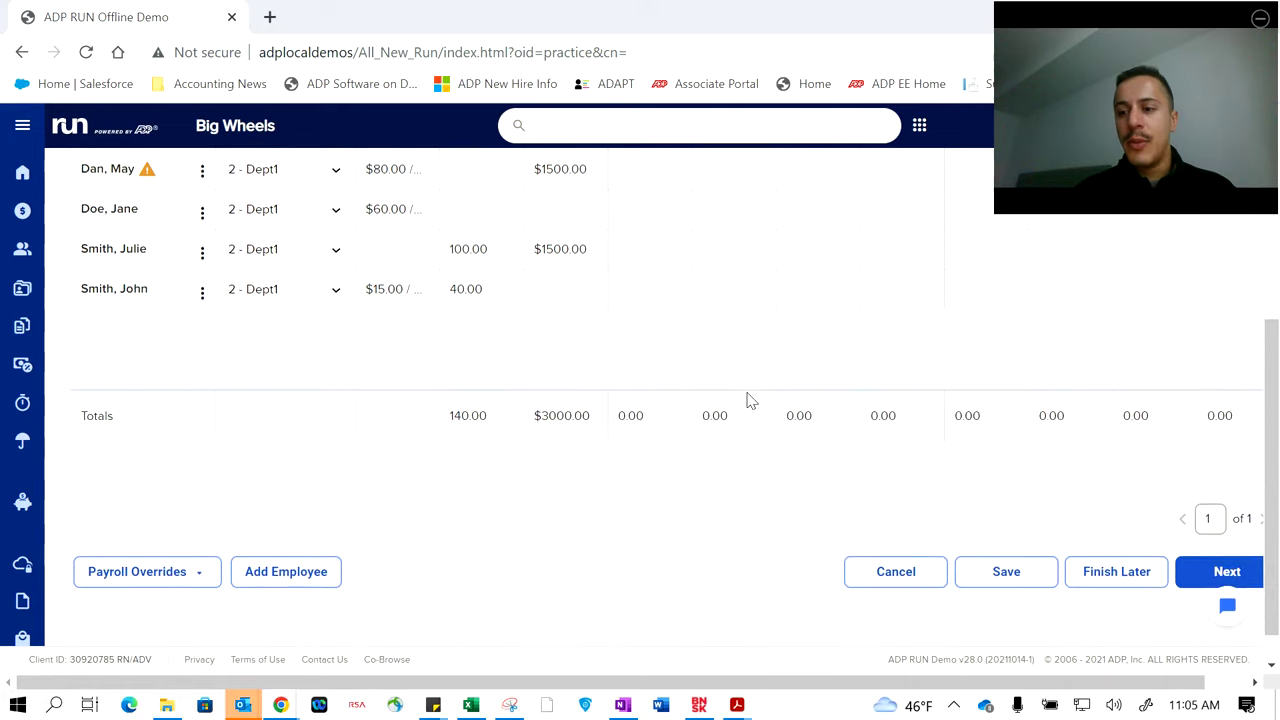
{"action": "scroll", "coordinate": [750, 400], "scroll_direction": "up", "scroll_amount": 7}
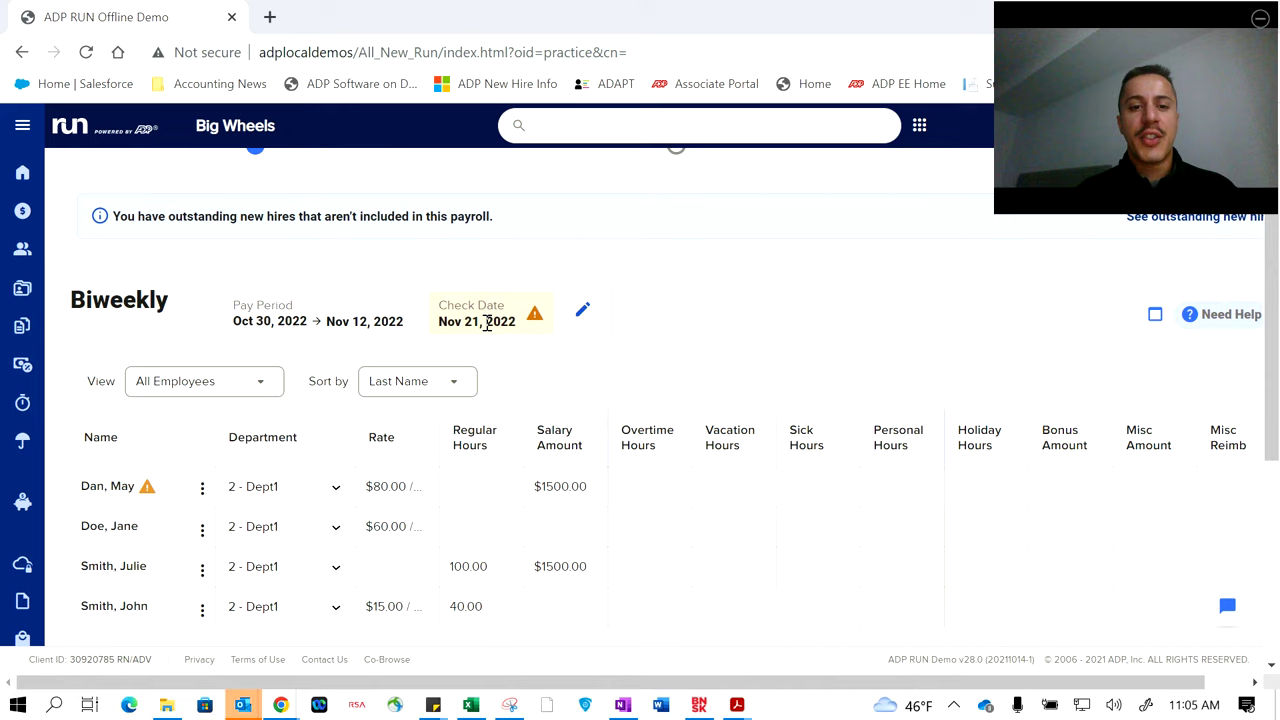
{"action": "scroll", "coordinate": [707, 423], "scroll_direction": "down", "scroll_amount": 3}
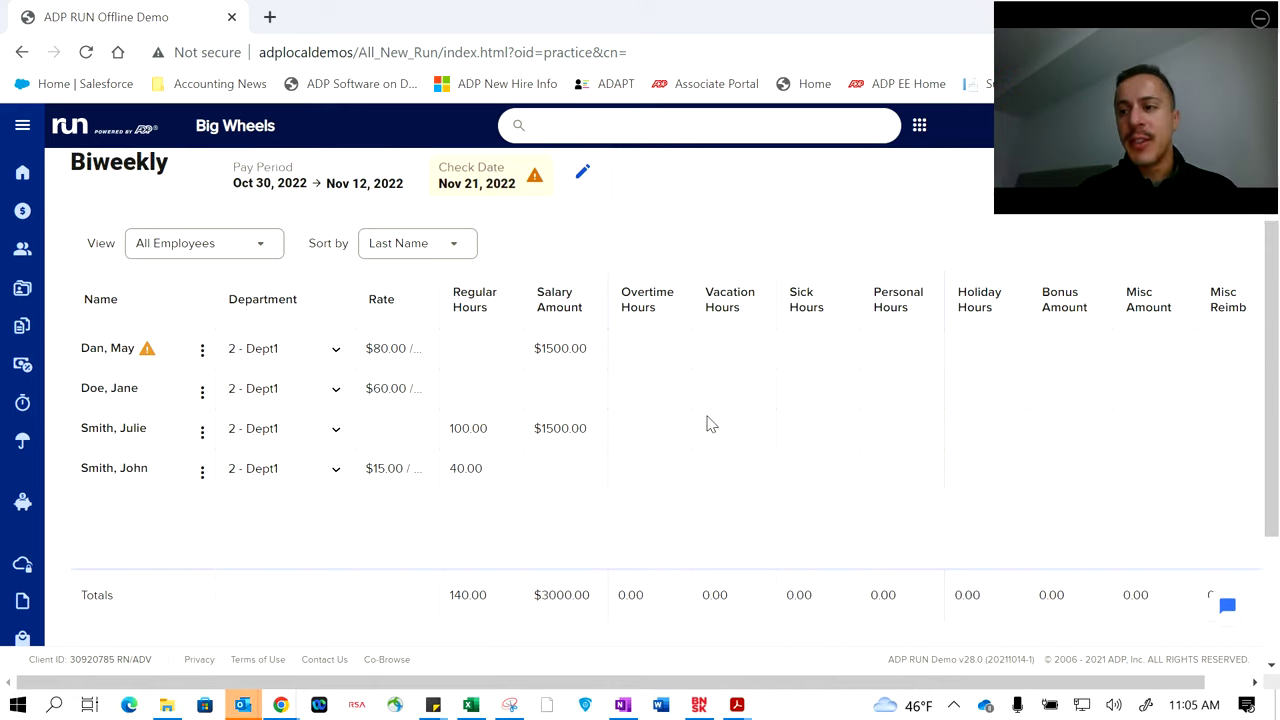
Step: Set the regular hours to 40 for the first employee in the payroll grid
{"action": "scroll", "coordinate": [868, 428], "scroll_direction": "up", "scroll_amount": 1}
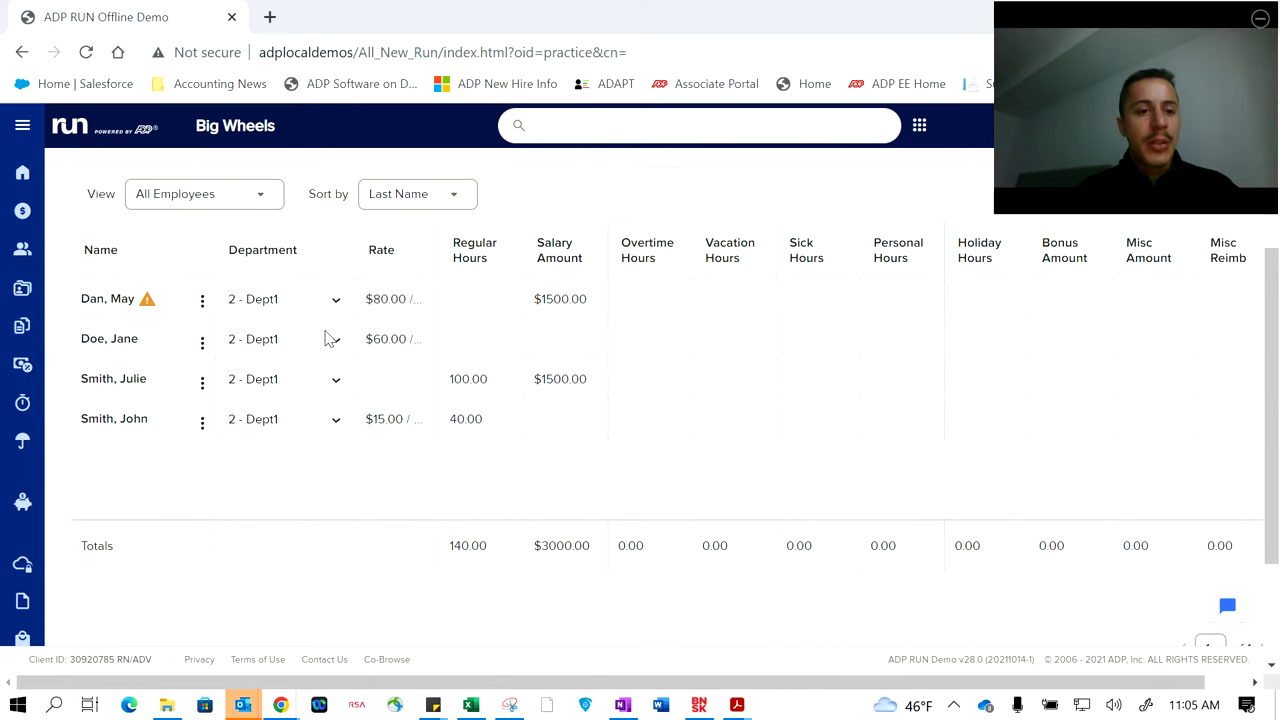
{"action": "left_click", "coordinate": [402, 302]}
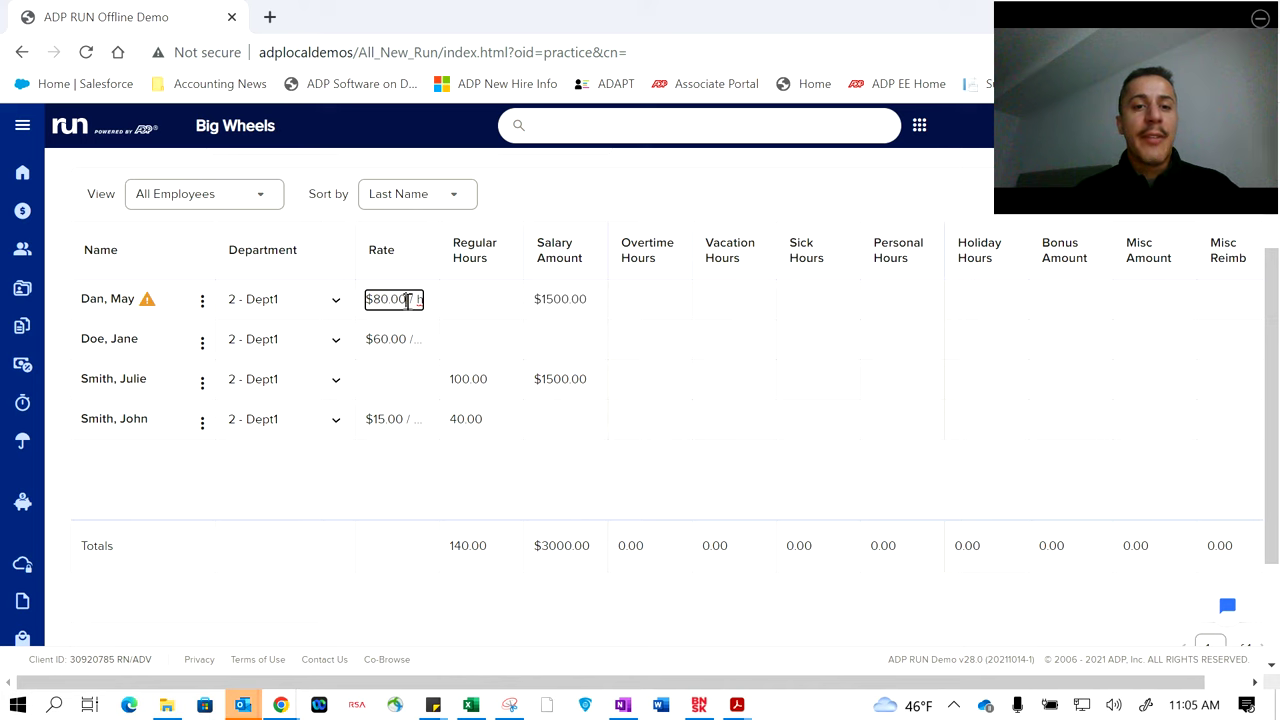
{"action": "left_click_drag", "start_coordinate": [407, 300], "coordinate": [366, 304]}
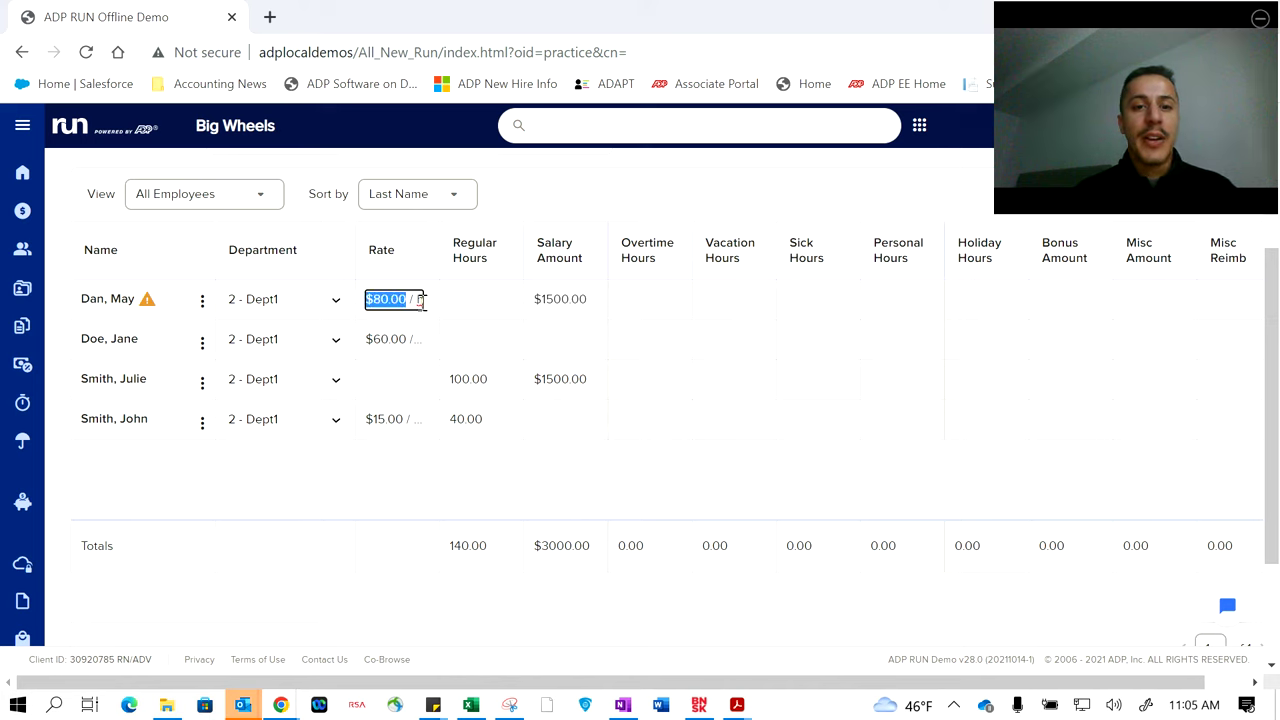
{"action": "left_click", "coordinate": [486, 302]}
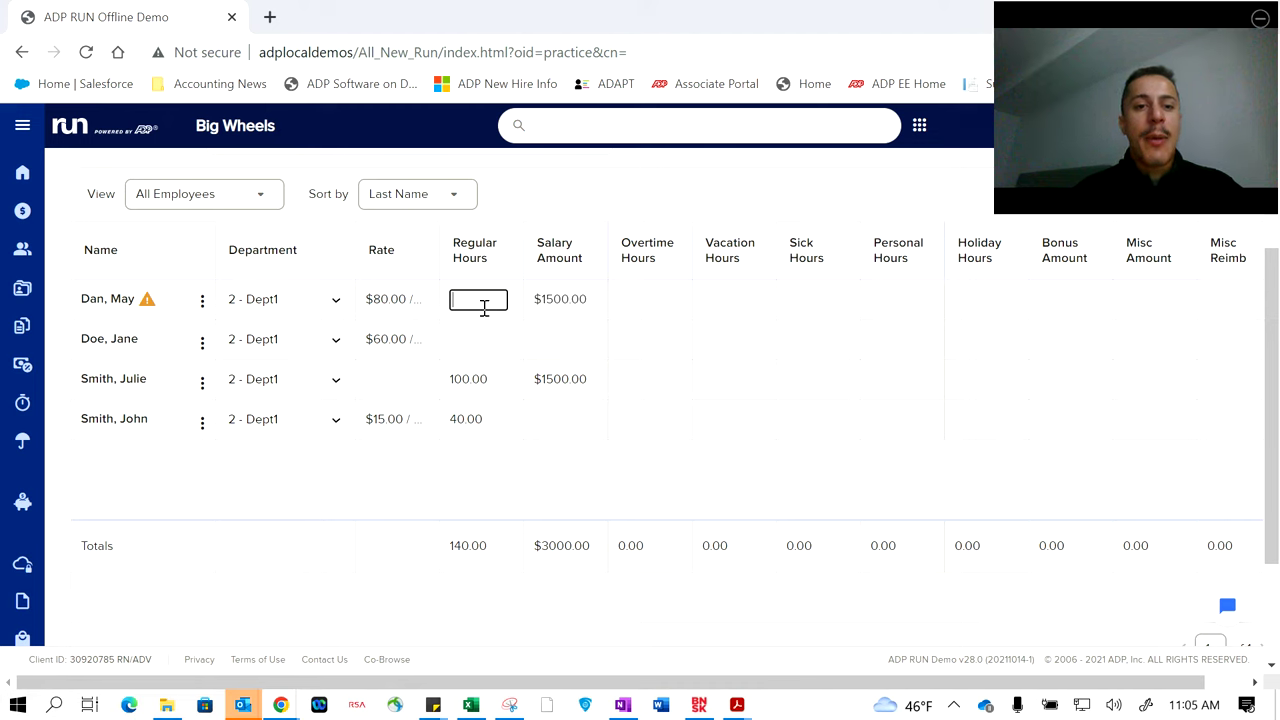
{"action": "type", "text": "40"}
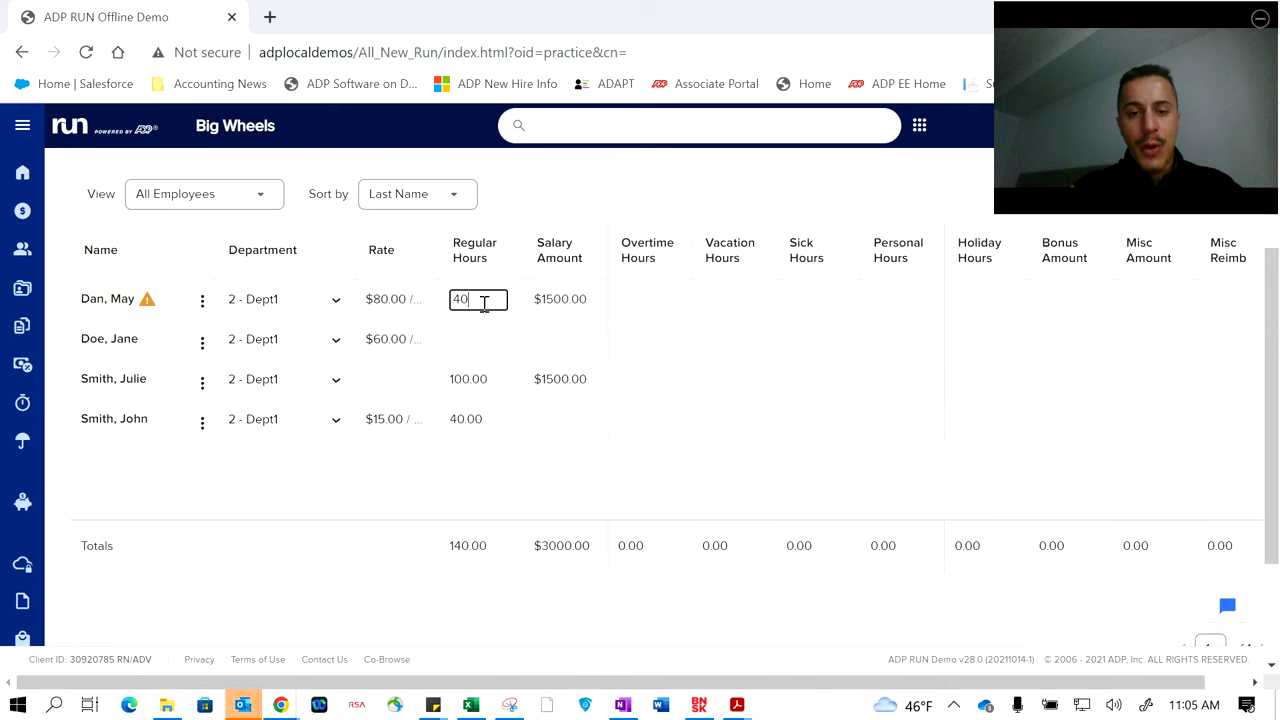
{"action": "left_click", "coordinate": [523, 214]}
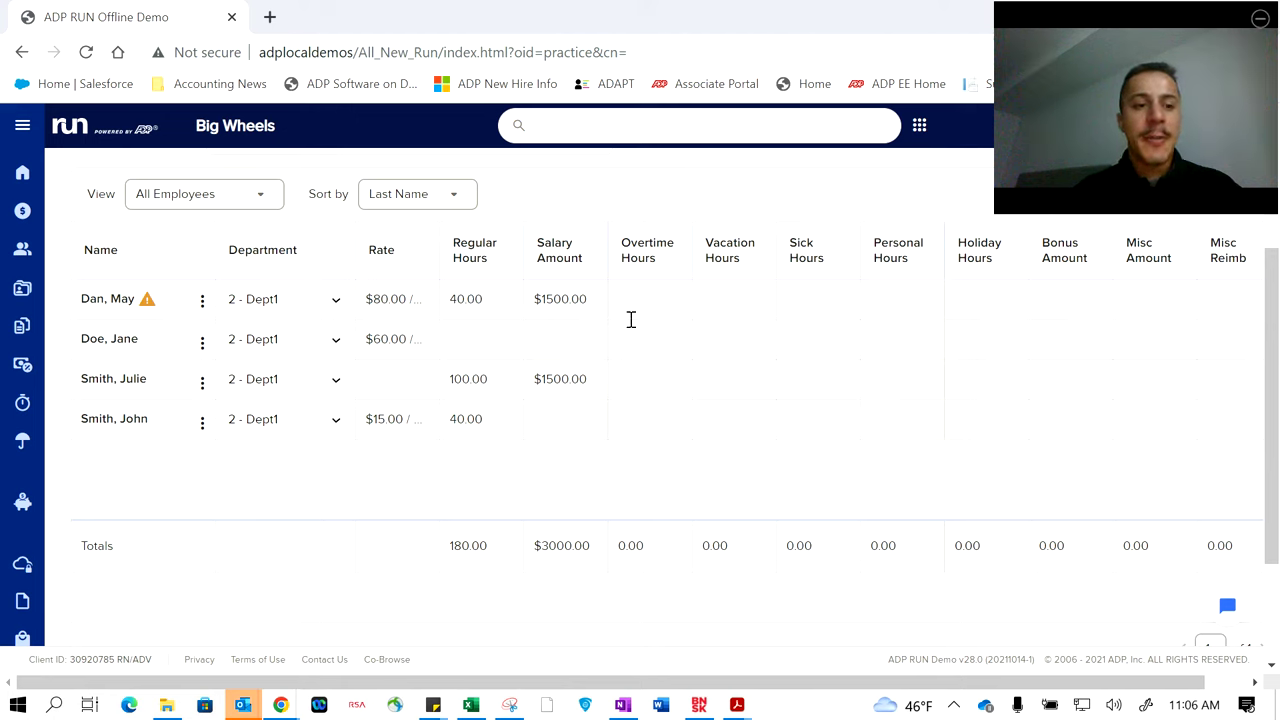
Step: Review the regular hours of the third employee listed and the totals row below the payroll grid
{"action": "left_click", "coordinate": [470, 373]}
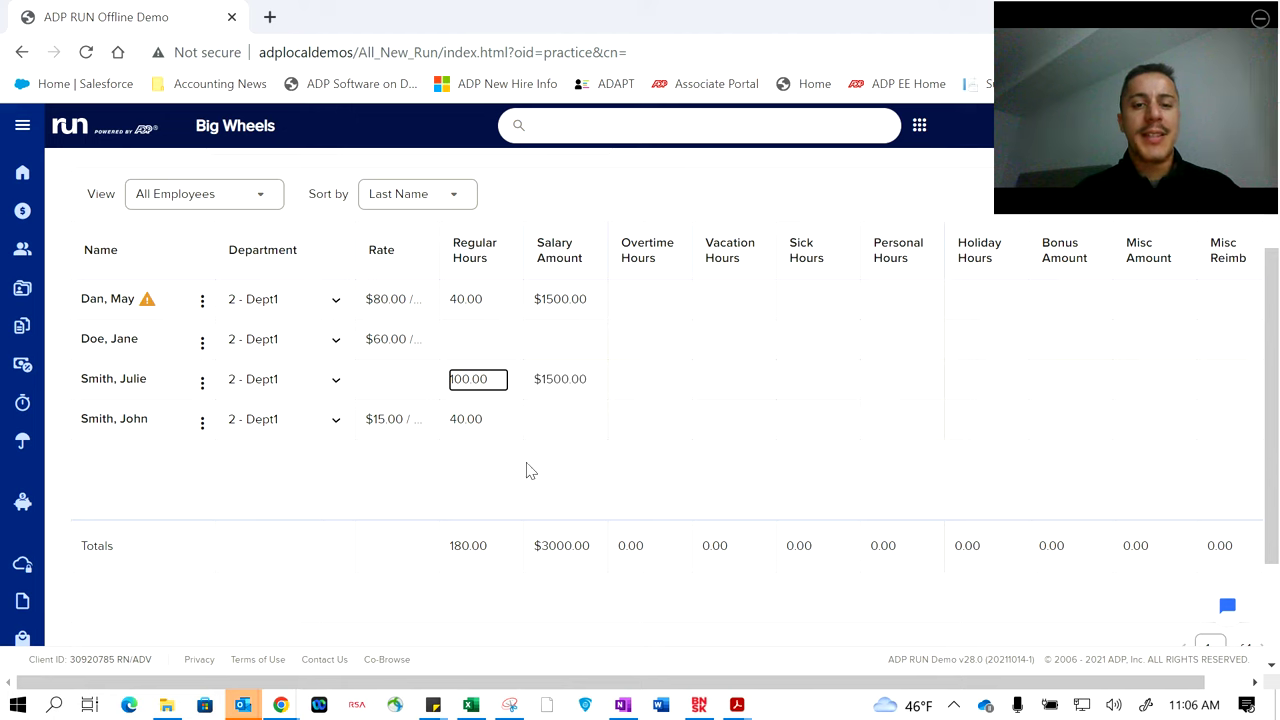
{"action": "left_click", "coordinate": [538, 488]}
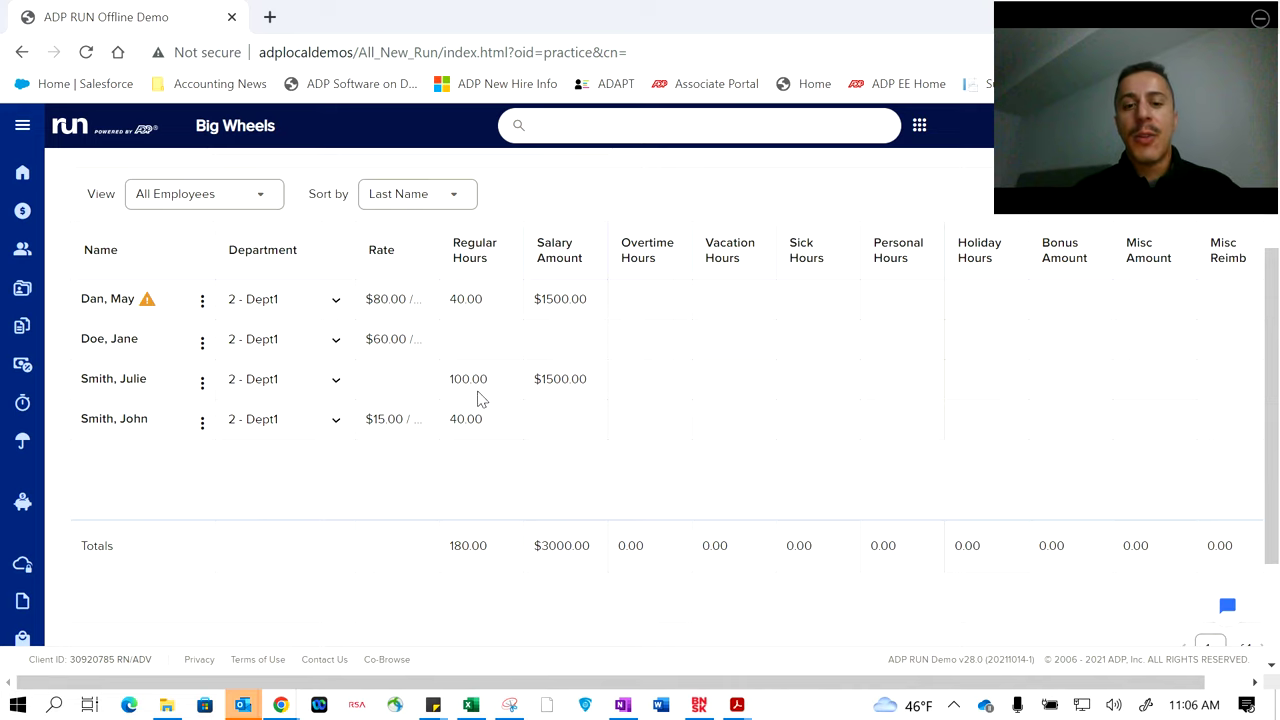
{"action": "scroll", "coordinate": [640, 368], "scroll_direction": "down", "scroll_amount": 1}
{"action": "scroll", "coordinate": [640, 368], "scroll_direction": "down", "scroll_amount": 1}
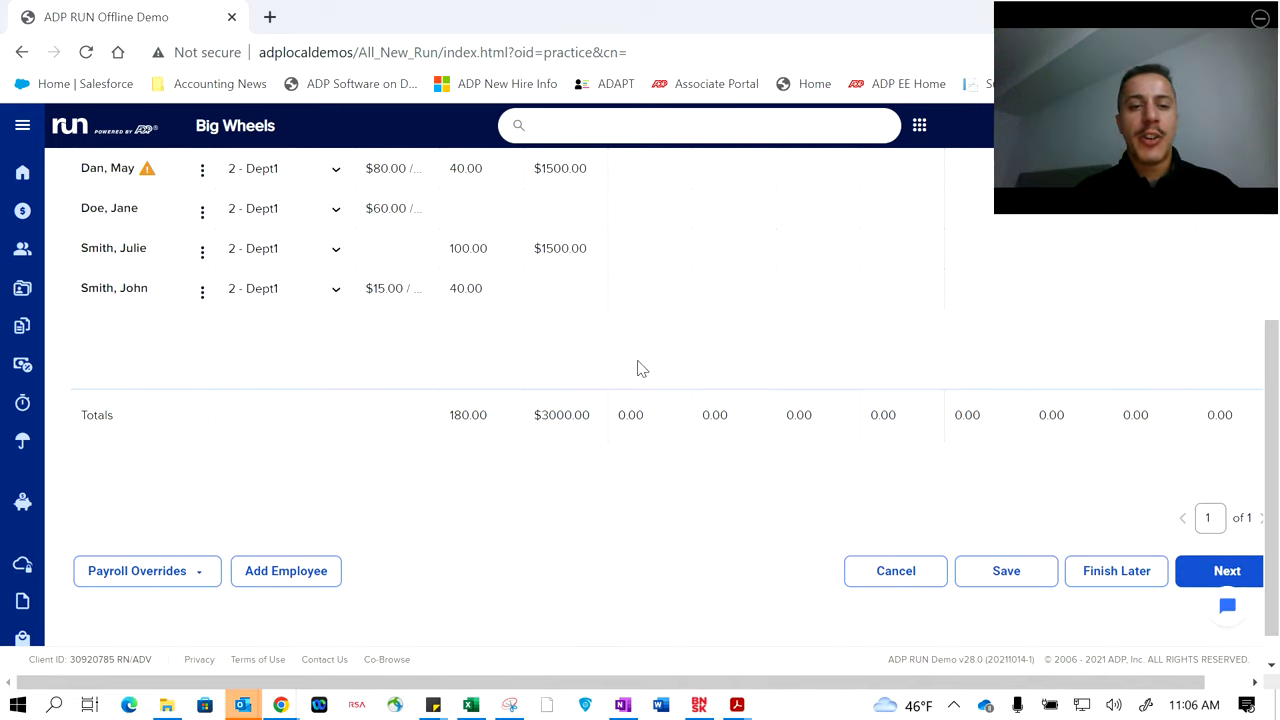
Step: Continue to the contractor payroll entry and set the listed contractor's 1099Comp Hours to 40
{"action": "left_click", "coordinate": [1207, 571]}
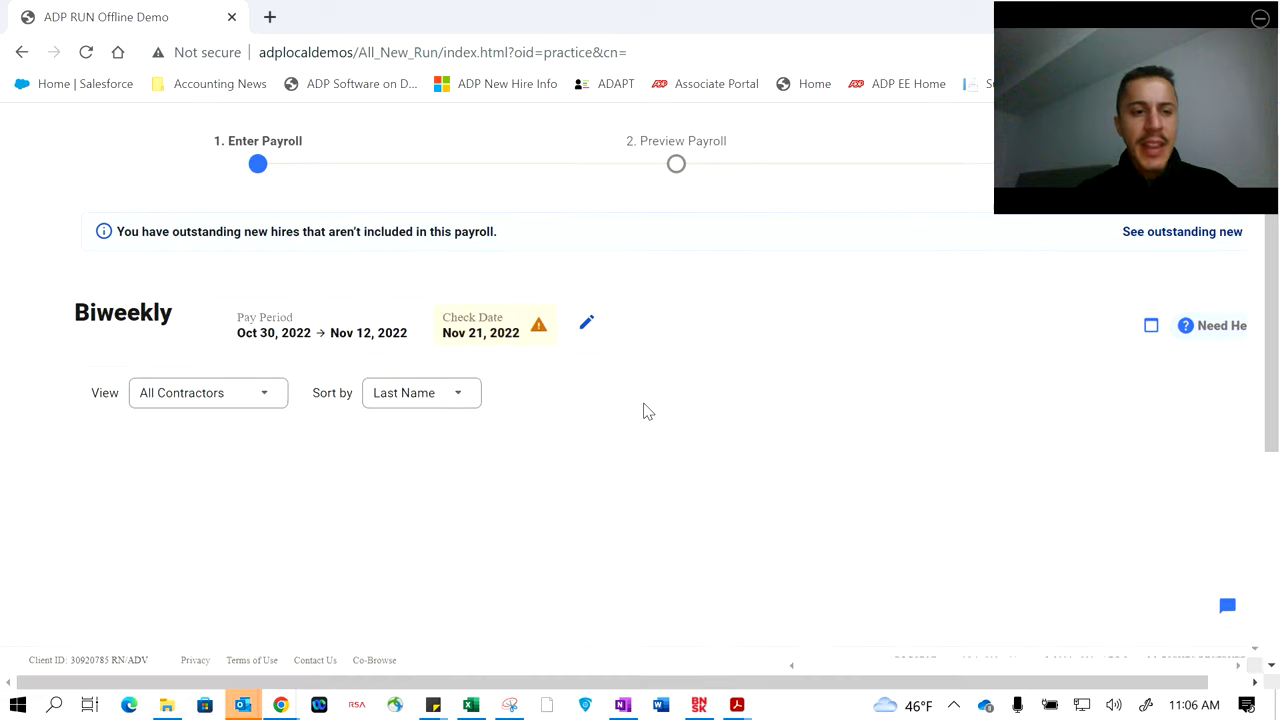
{"action": "scroll", "coordinate": [645, 410], "scroll_direction": "down", "scroll_amount": 1}
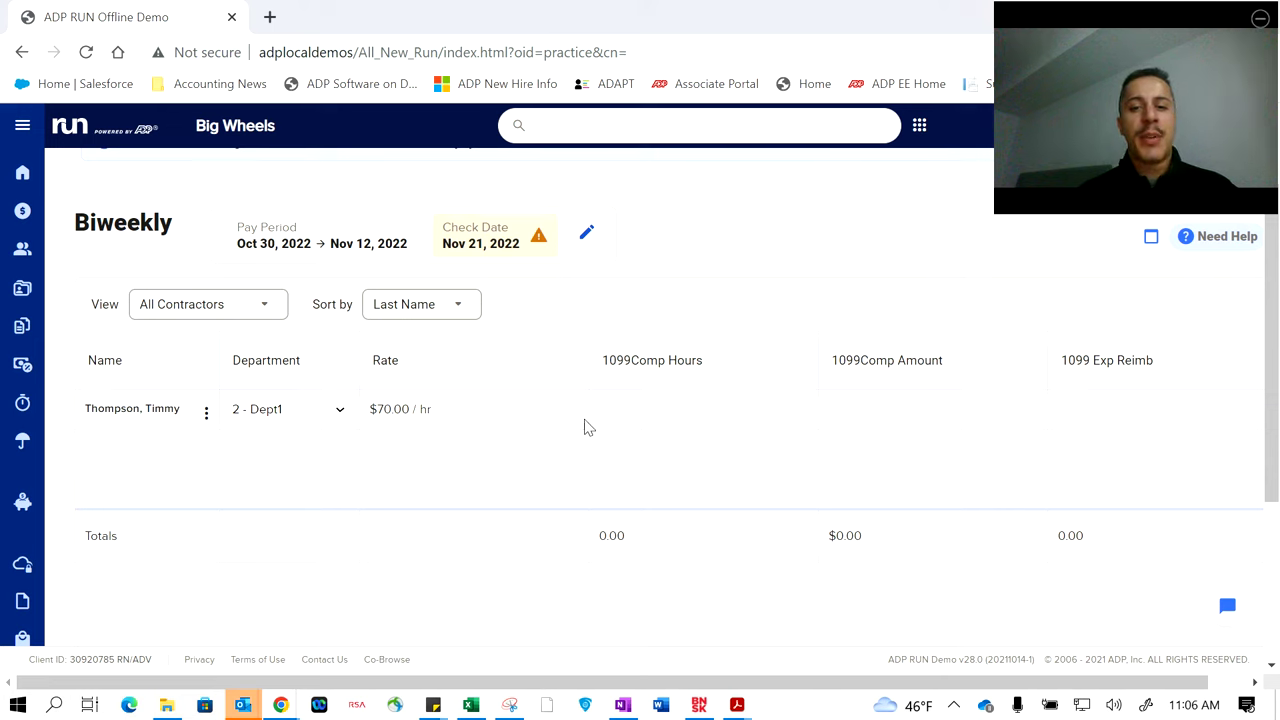
{"action": "left_click", "coordinate": [665, 416]}
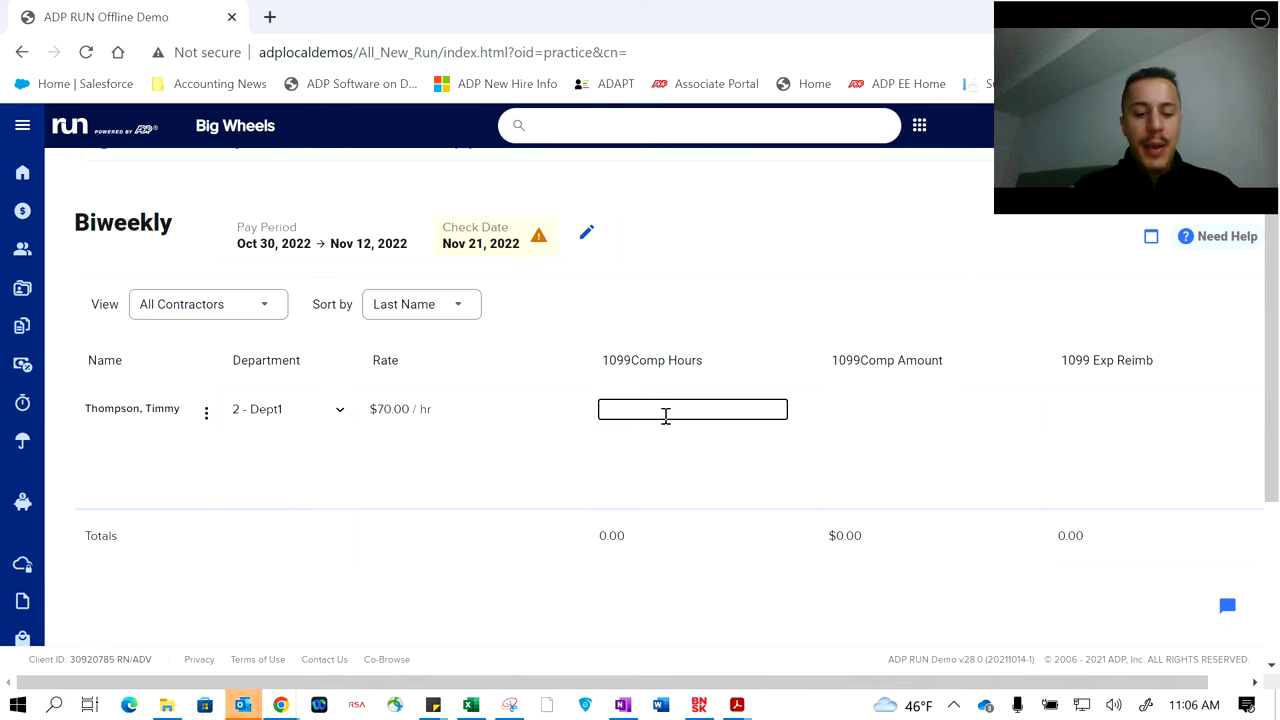
{"action": "type", "text": "40"}
{"action": "left_click", "coordinate": [661, 455]}
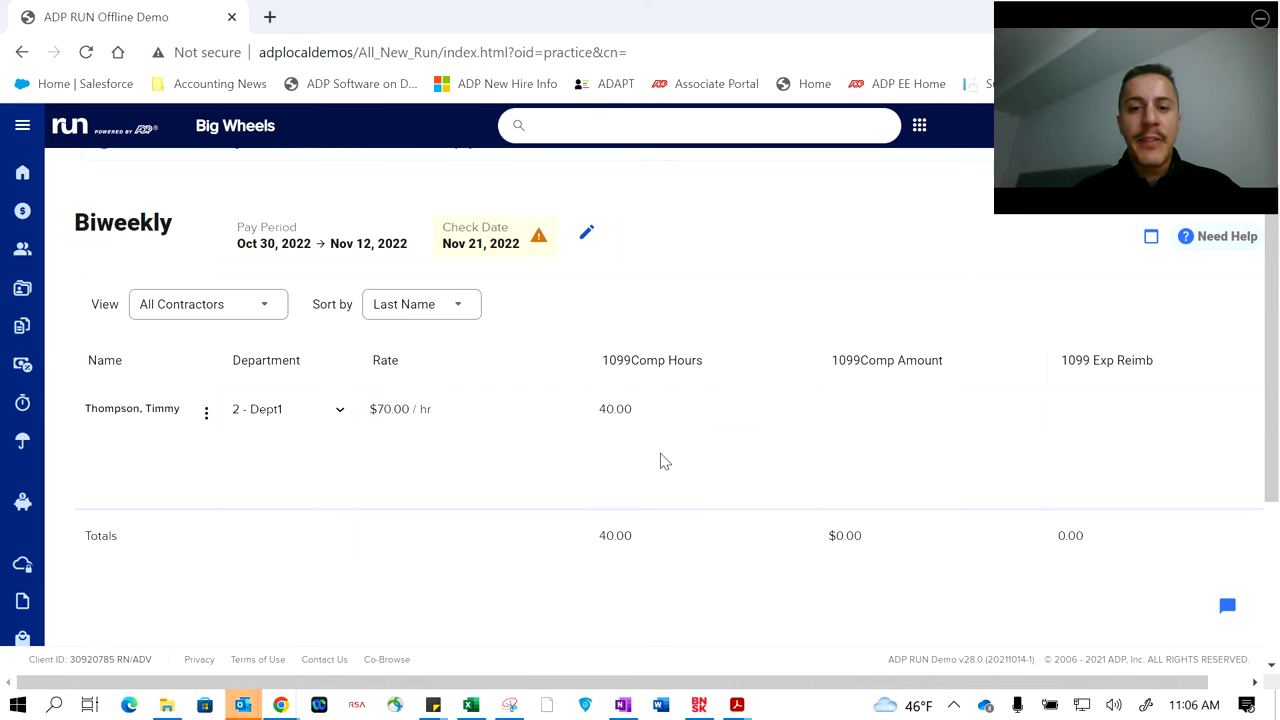
Step: Set the listed contractor's 1099Comp Amount to $2000
{"action": "left_click", "coordinate": [889, 406]}
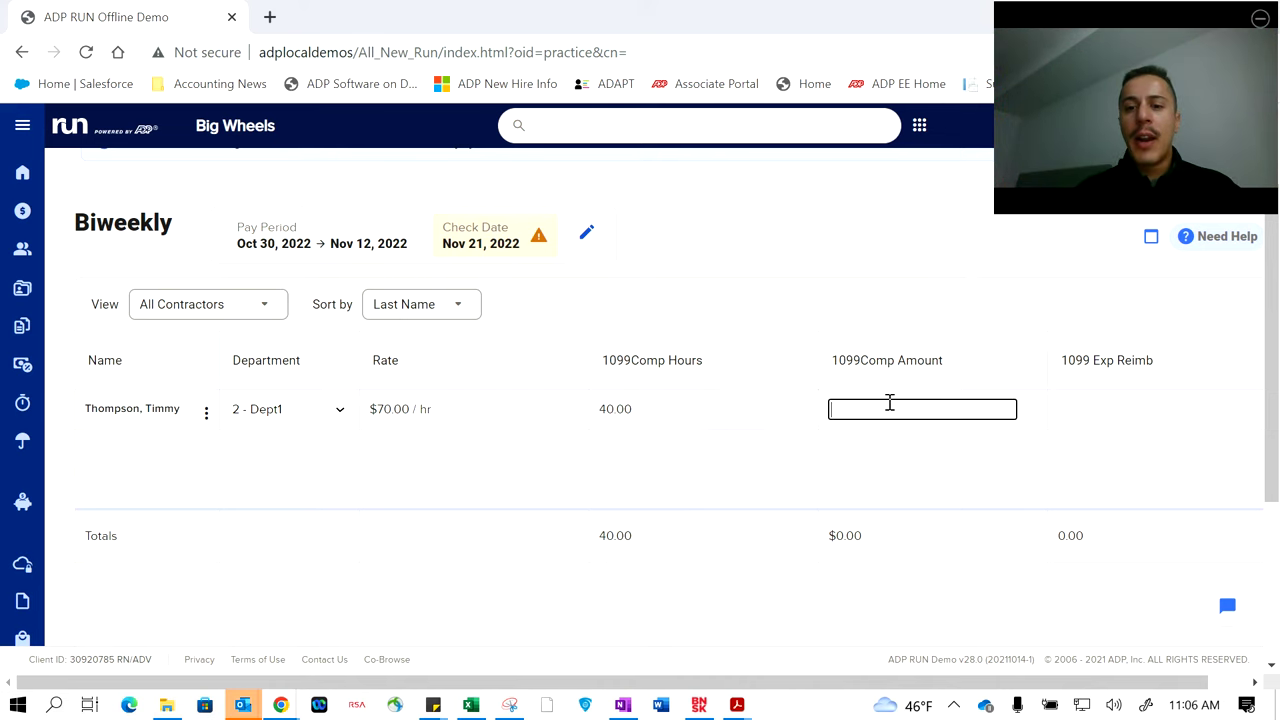
{"action": "type", "text": "2000"}
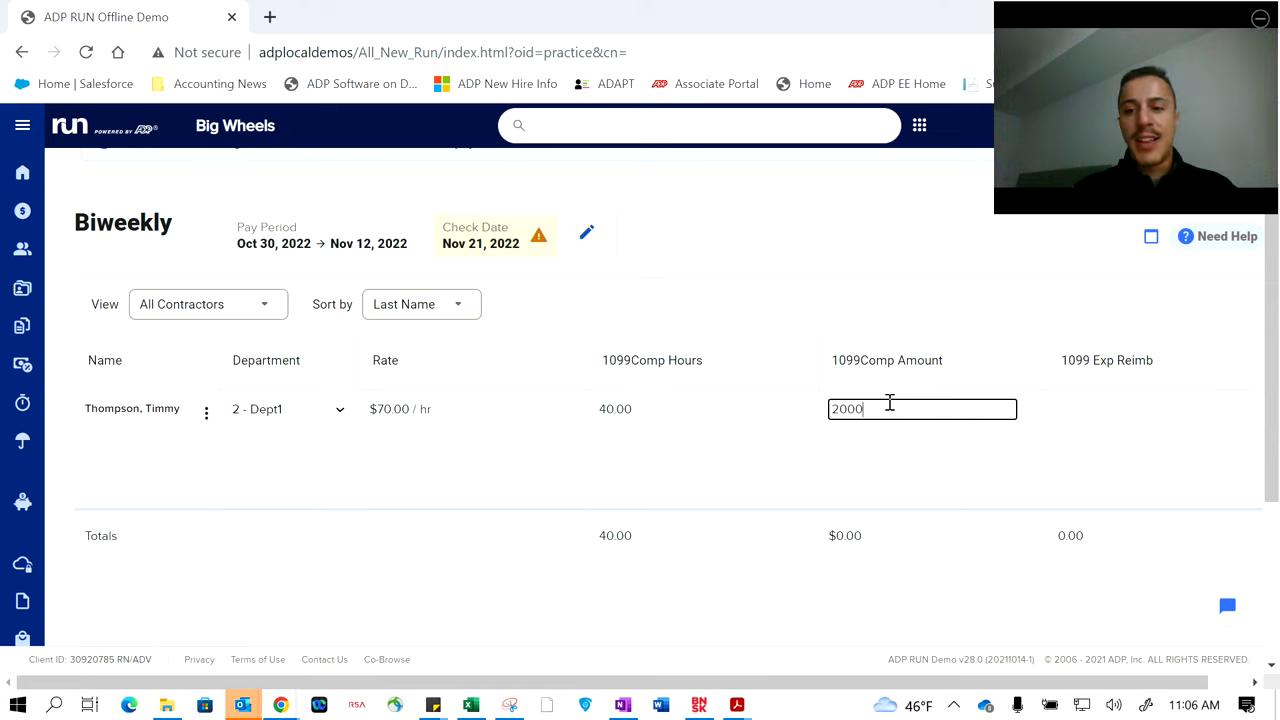
{"action": "type", "text": "0"}
{"action": "key", "text": "BackSpace"}
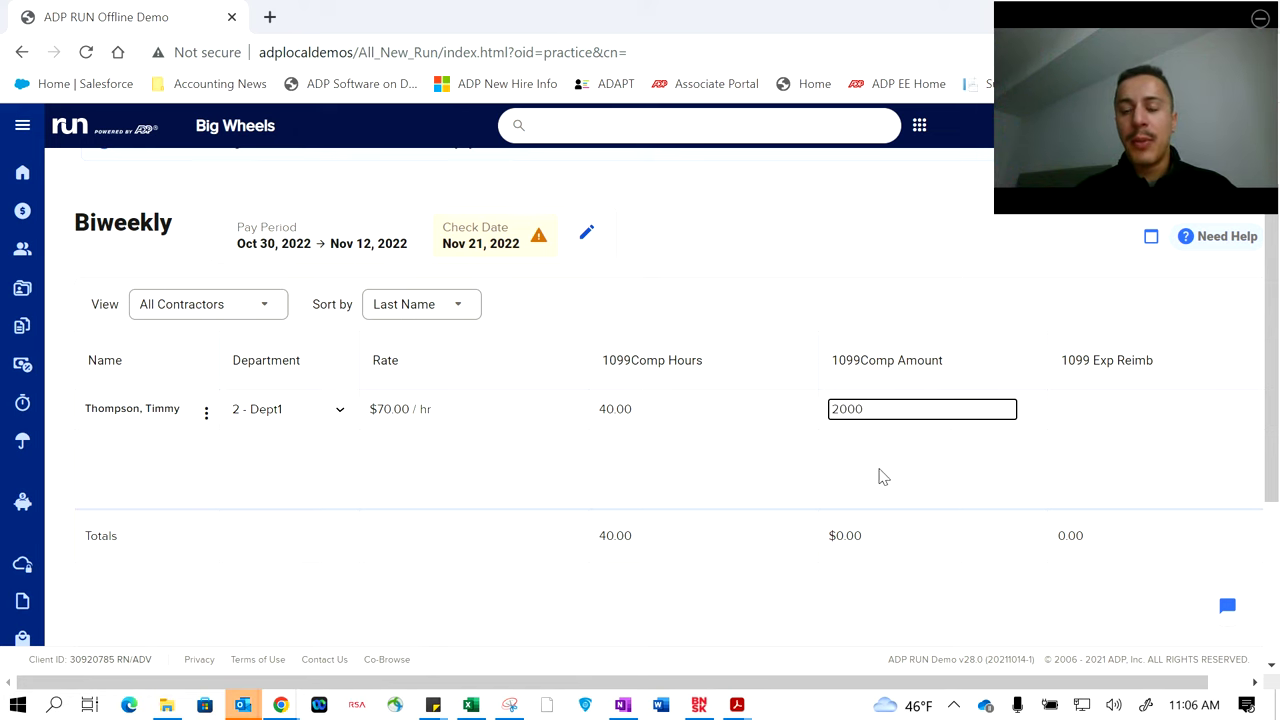
{"action": "left_click", "coordinate": [889, 460]}
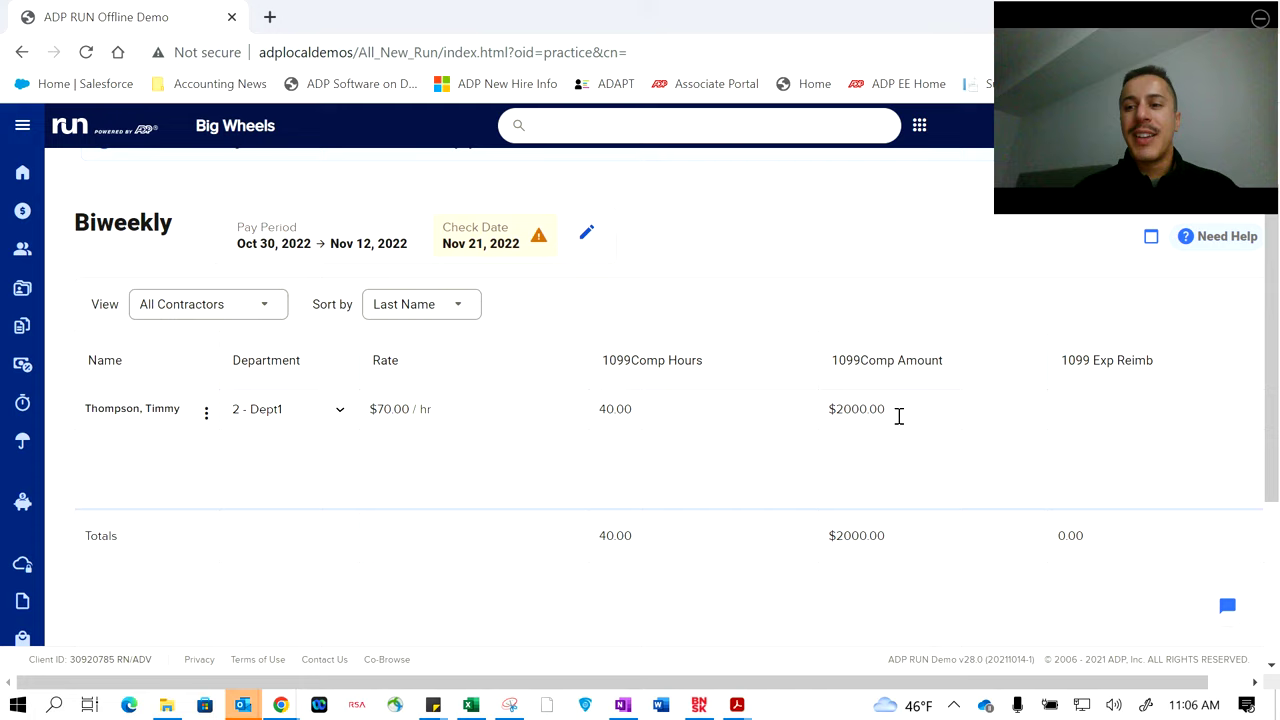
Step: Proceed to the payroll preview and ignore the flagged issue about the terminated employee's pay
{"action": "scroll", "coordinate": [897, 420], "scroll_direction": "down", "scroll_amount": 3}
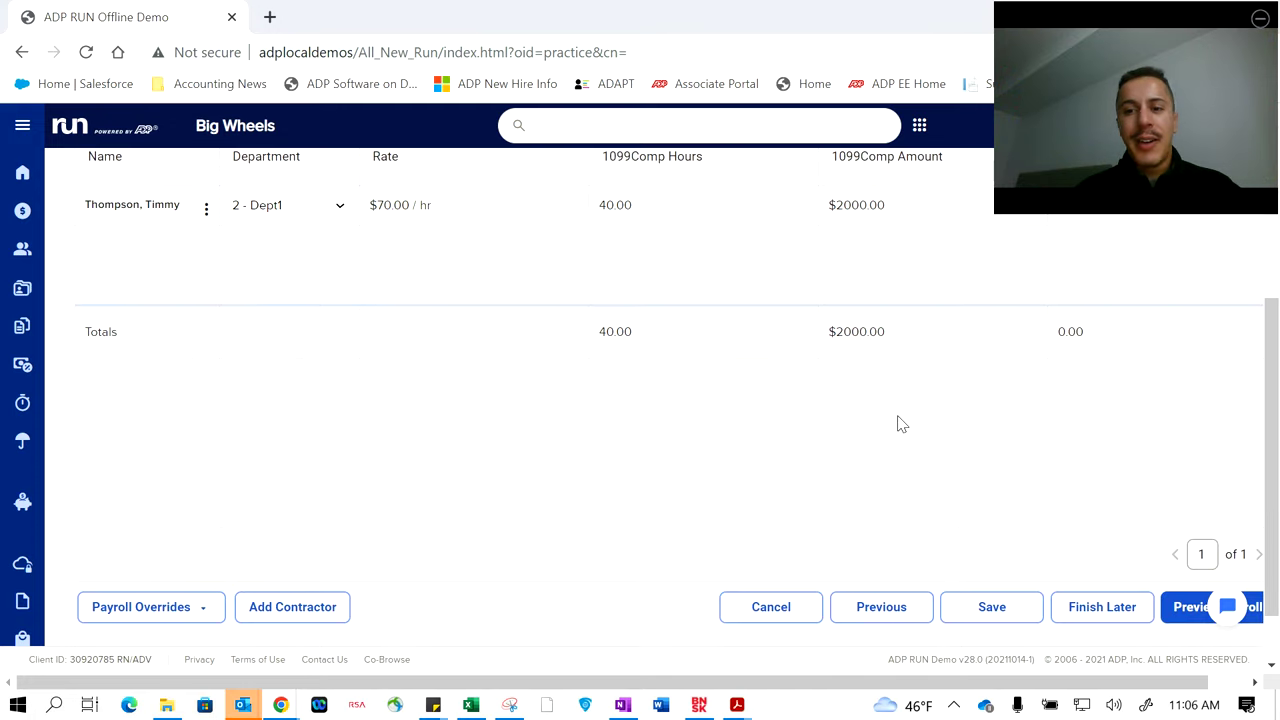
{"action": "scroll", "coordinate": [897, 423], "scroll_direction": "up", "scroll_amount": 5}
{"action": "scroll", "coordinate": [897, 423], "scroll_direction": "down", "scroll_amount": 6}
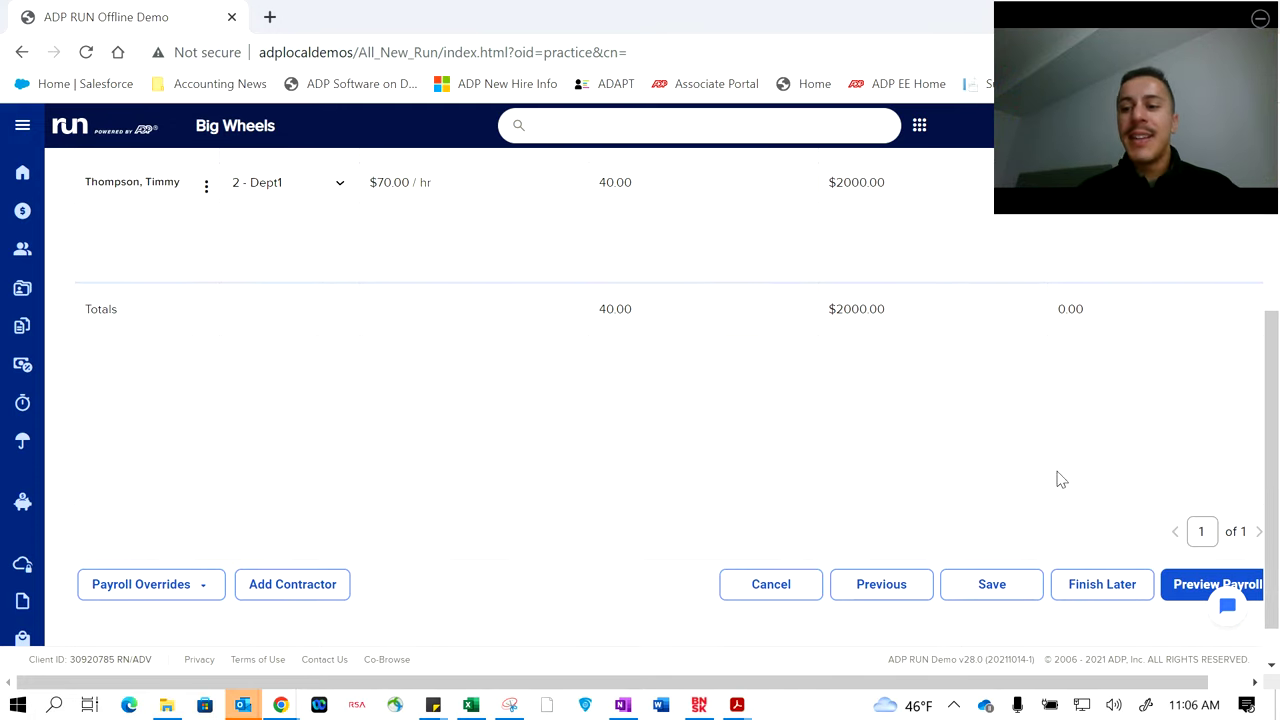
{"action": "left_click", "coordinate": [1185, 590]}
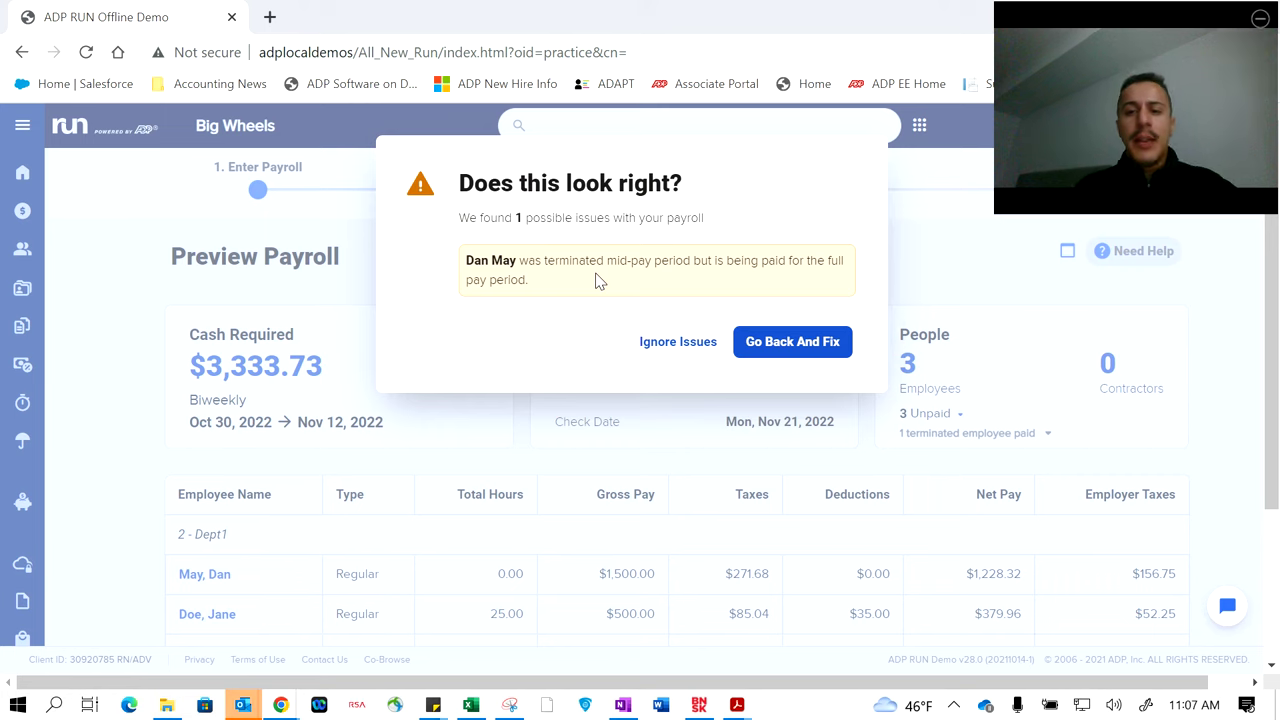
{"action": "left_click", "coordinate": [700, 344]}
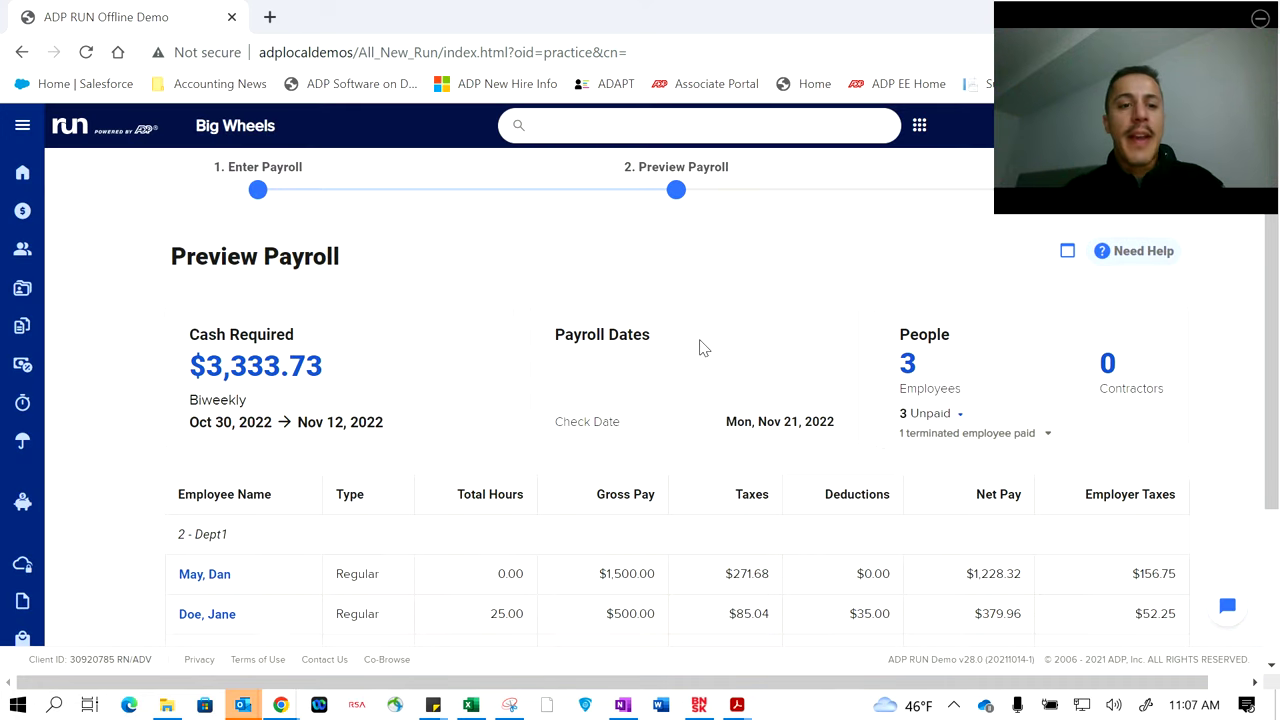
Step: Examine the payroll preview, including the per-employee pay breakdown and the cash required for the biweekly period
{"action": "scroll", "coordinate": [703, 347], "scroll_direction": "down", "scroll_amount": 1}
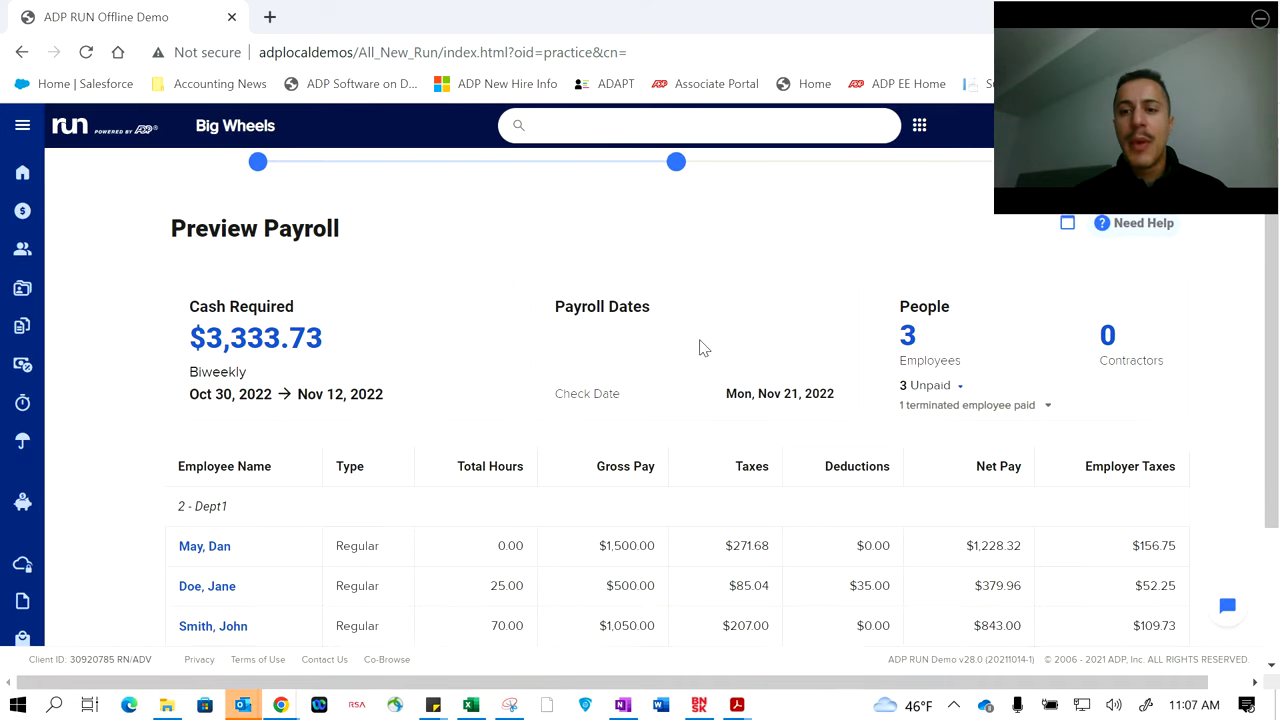
{"action": "scroll", "coordinate": [703, 347], "scroll_direction": "down", "scroll_amount": 2}
{"action": "scroll", "coordinate": [703, 347], "scroll_direction": "down", "scroll_amount": 2}
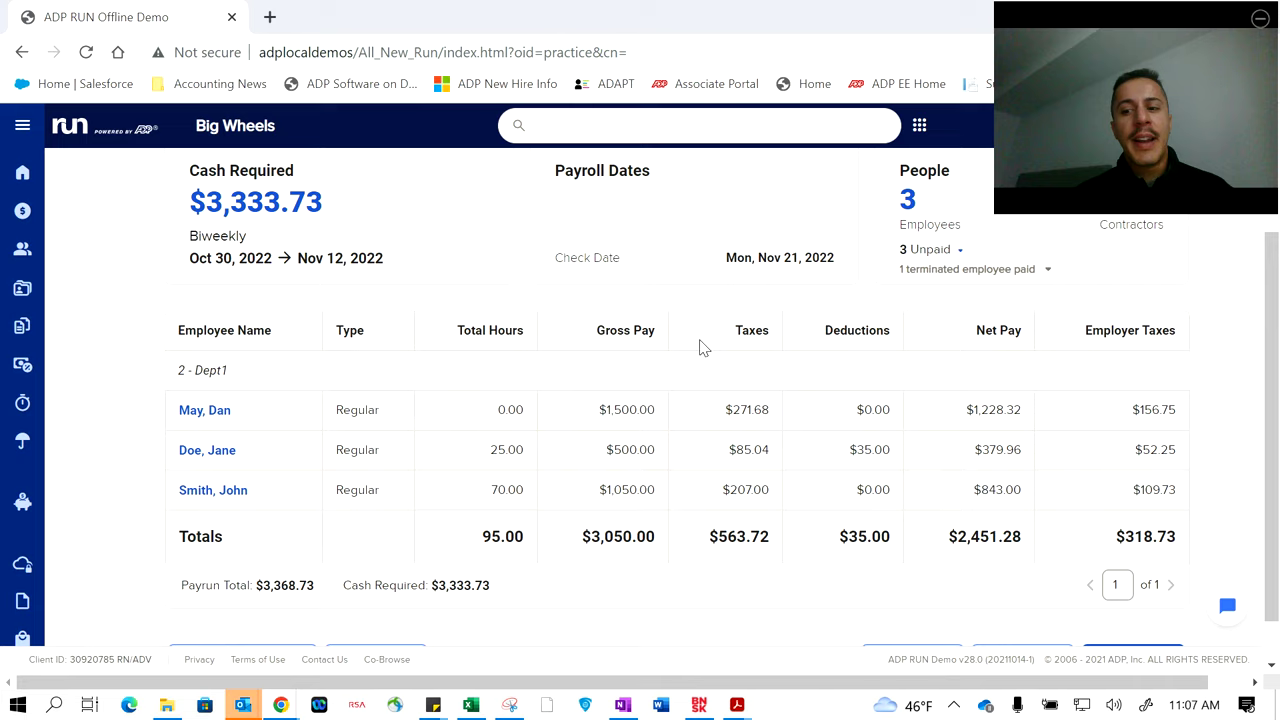
{"action": "scroll", "coordinate": [703, 347], "scroll_direction": "down", "scroll_amount": 1}
{"action": "scroll", "coordinate": [700, 346], "scroll_direction": "up", "scroll_amount": 3}
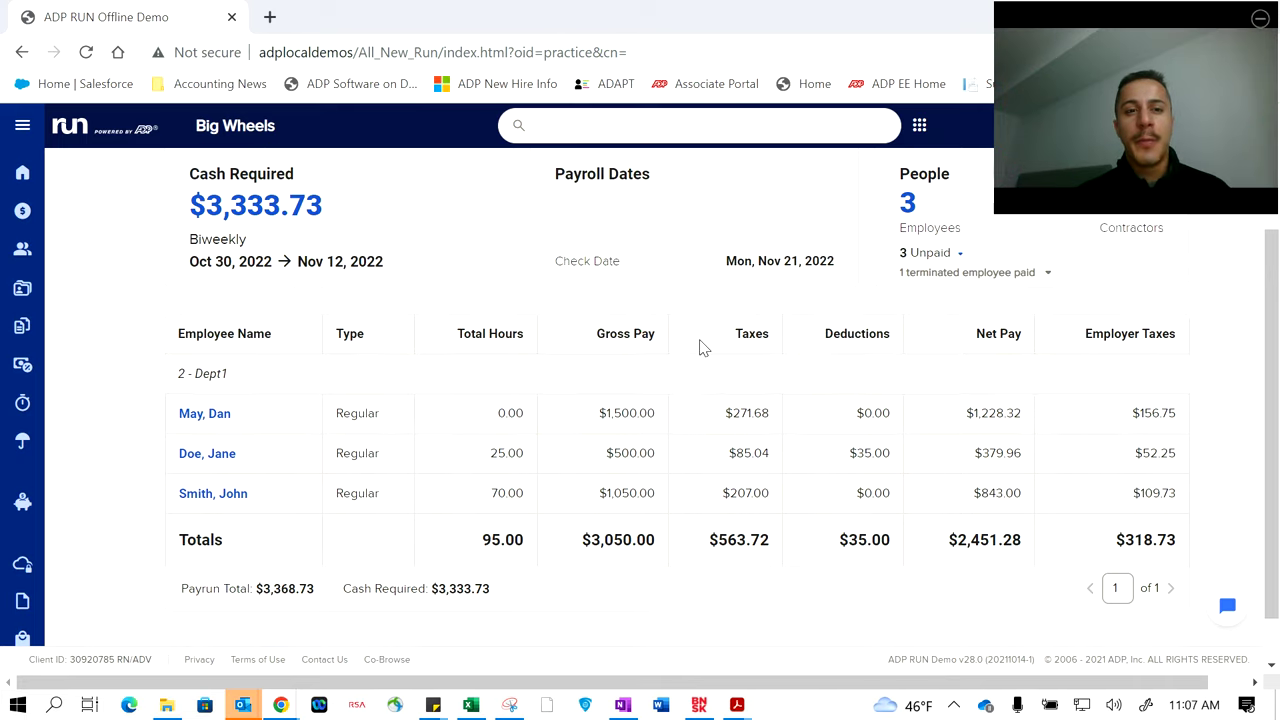
{"action": "left_click_drag", "start_coordinate": [358, 302], "coordinate": [196, 292]}
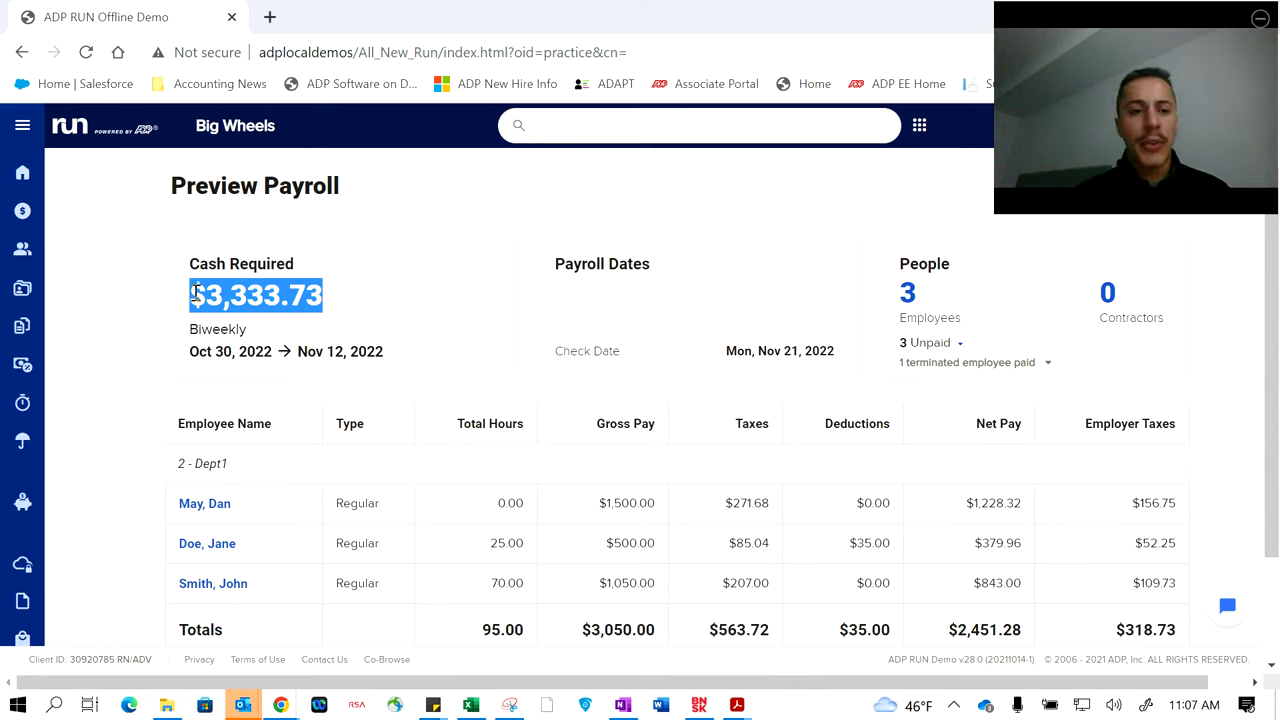
{"action": "left_click", "coordinate": [335, 300]}
{"action": "double_click", "coordinate": [262, 295]}
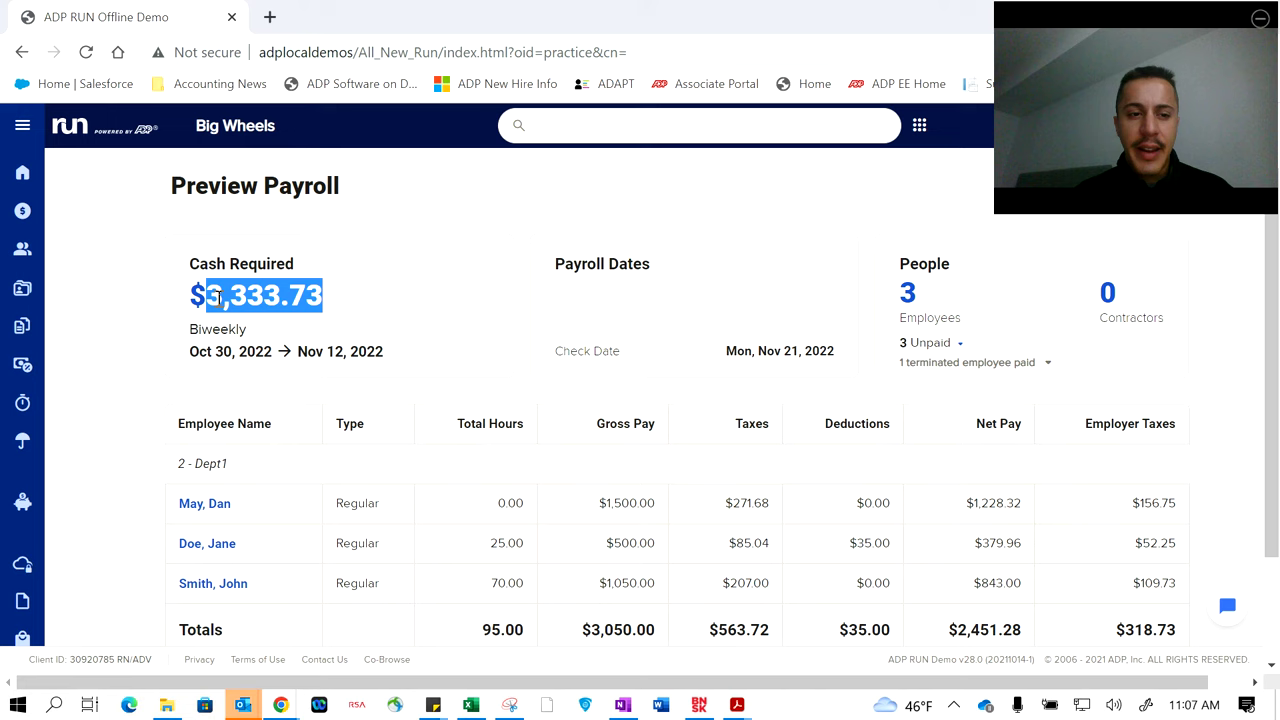
{"action": "left_click", "coordinate": [218, 298]}
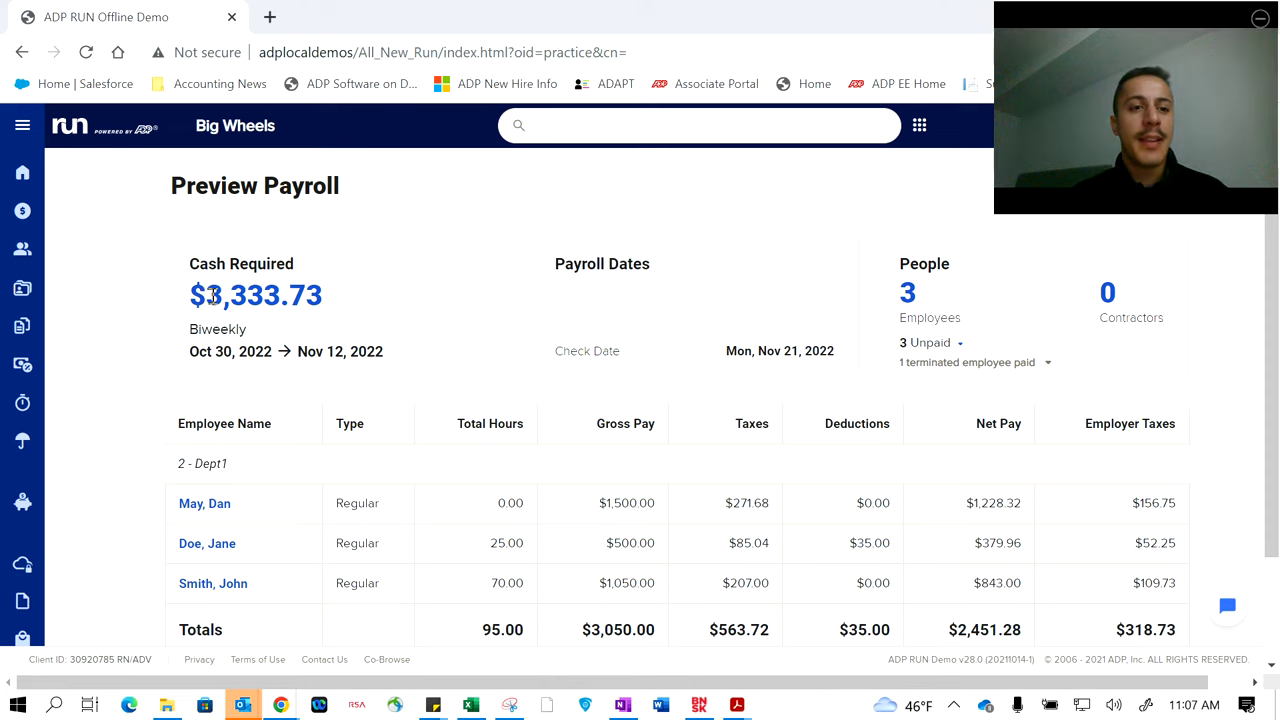
Step: Review the Gross Pay and Employer Taxes totals in the payroll preview's employee table
{"action": "scroll", "coordinate": [337, 292], "scroll_direction": "down", "scroll_amount": 2}
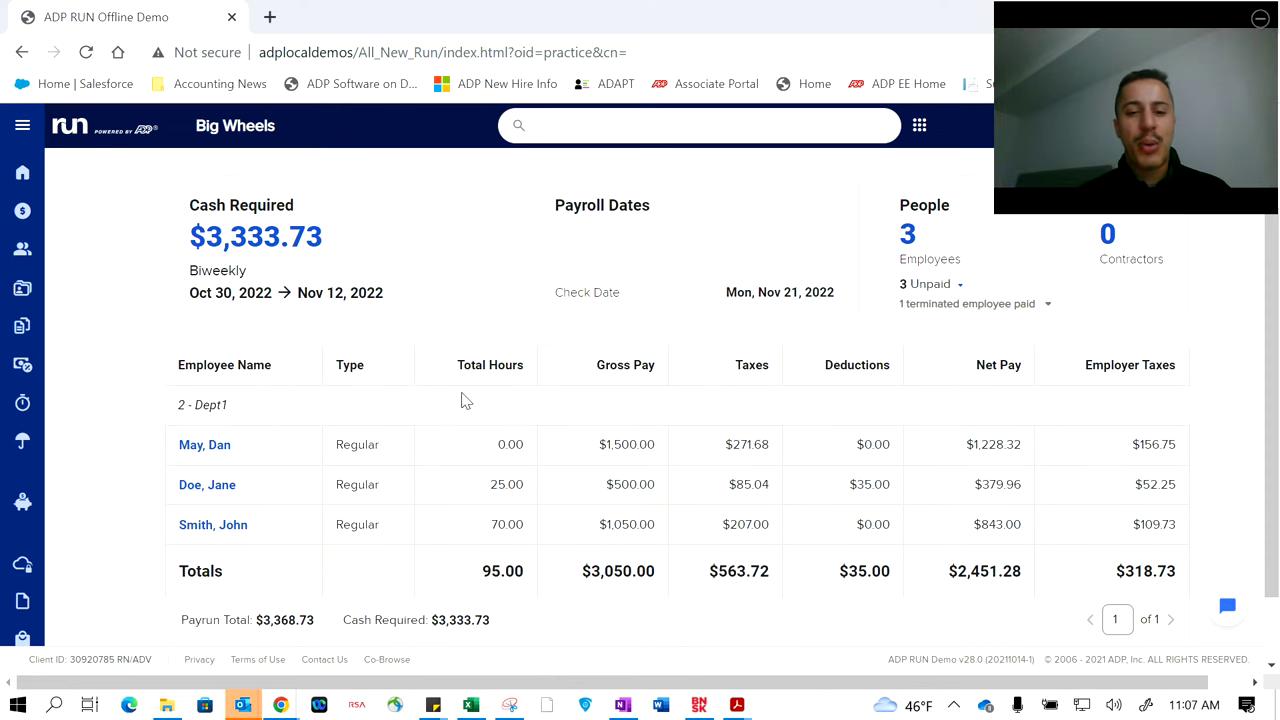
{"action": "scroll", "coordinate": [497, 551], "scroll_direction": "down", "scroll_amount": 1}
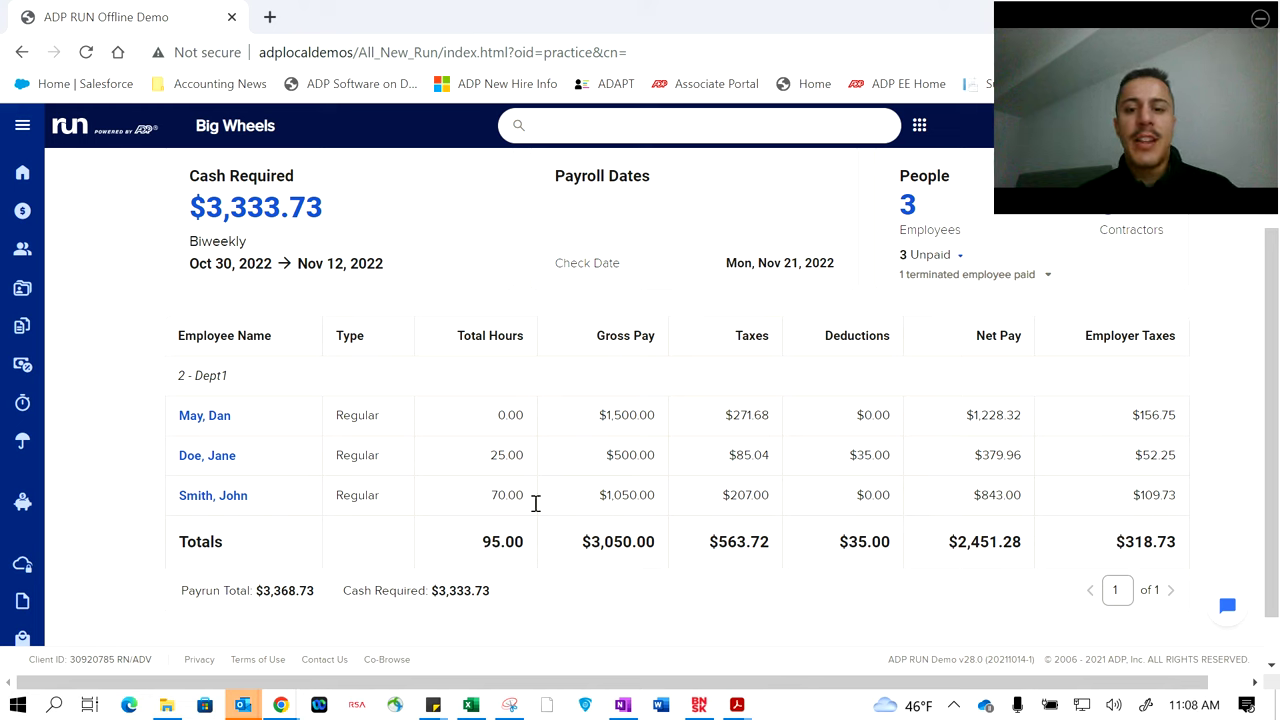
{"action": "left_click_drag", "start_coordinate": [574, 542], "coordinate": [663, 541]}
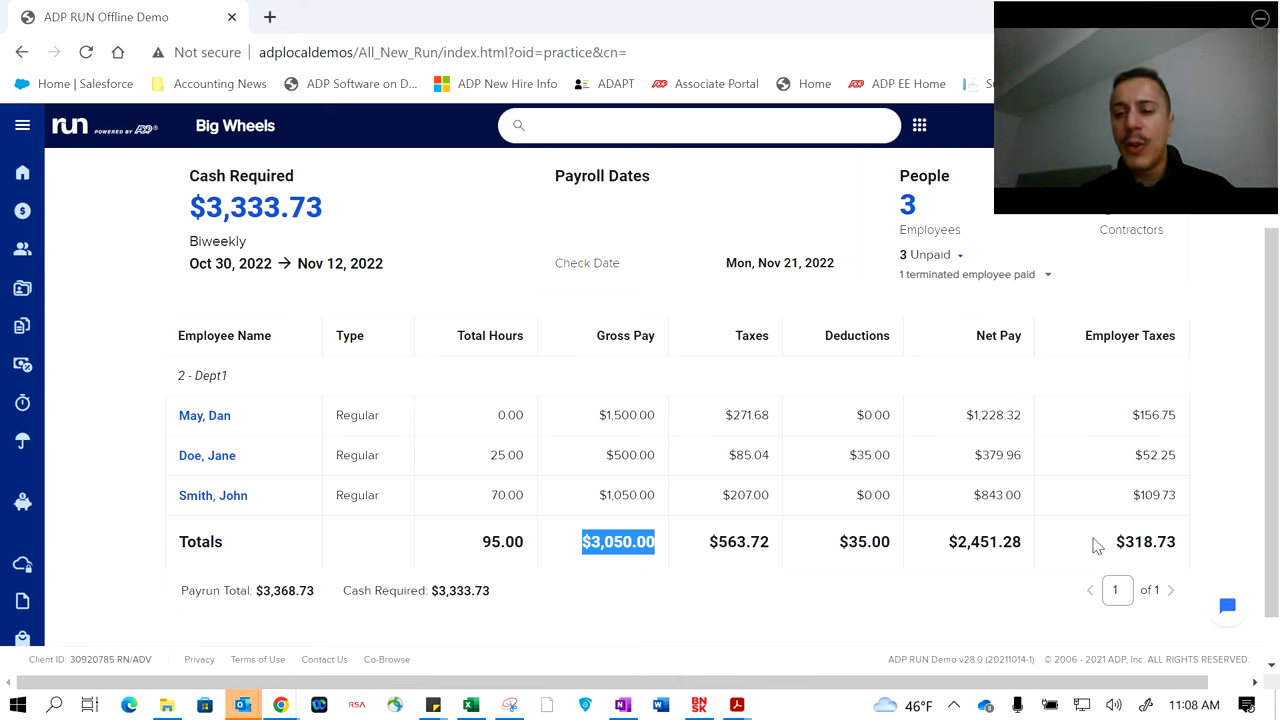
{"action": "left_click_drag", "start_coordinate": [1097, 545], "coordinate": [1151, 591]}
{"action": "left_click", "coordinate": [1150, 553]}
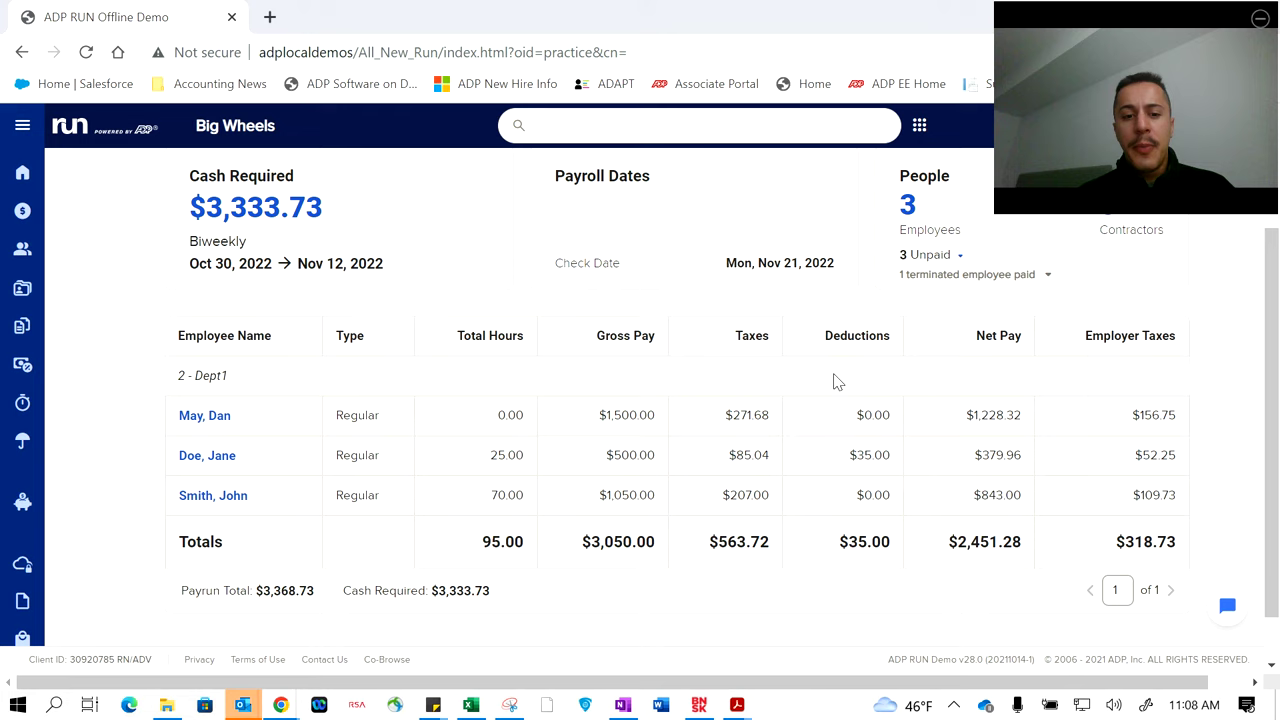
Step: Review the preview's check date, people summary and totals, along with the check stub message, reports, finish-later and approval options
{"action": "scroll", "coordinate": [834, 380], "scroll_direction": "down", "scroll_amount": 1}
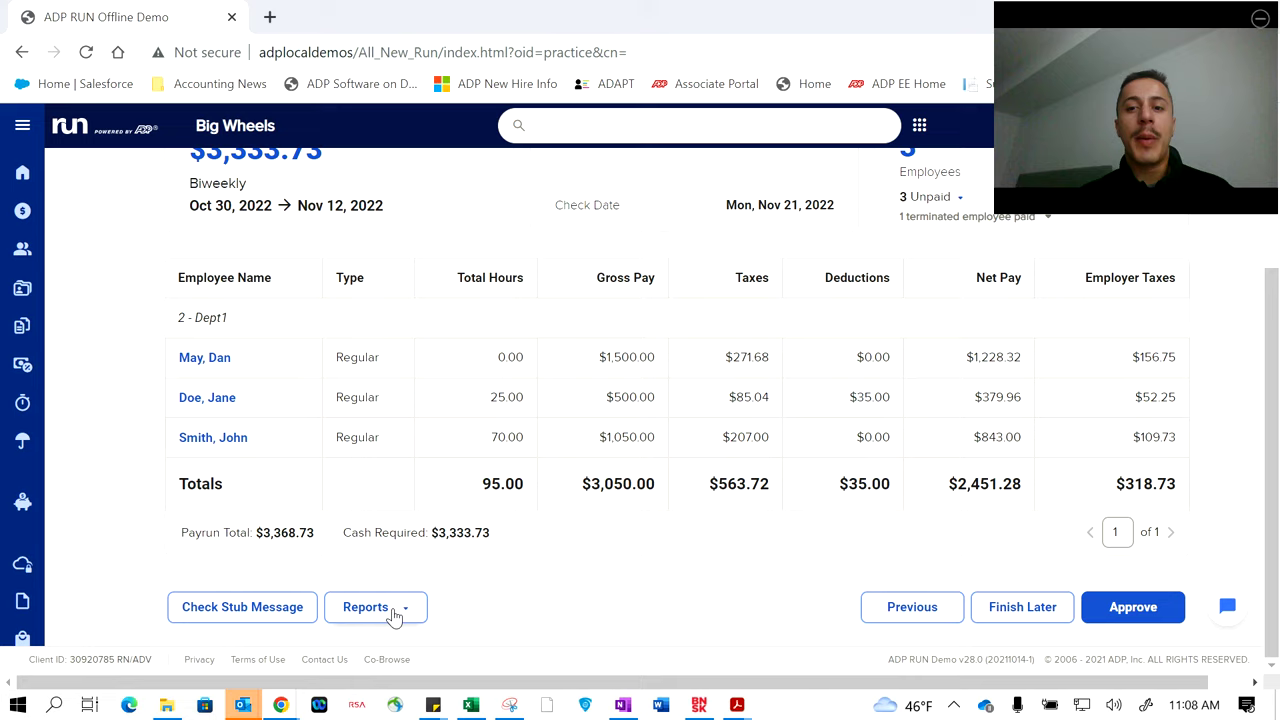
{"action": "scroll", "coordinate": [717, 369], "scroll_direction": "up", "scroll_amount": 2}
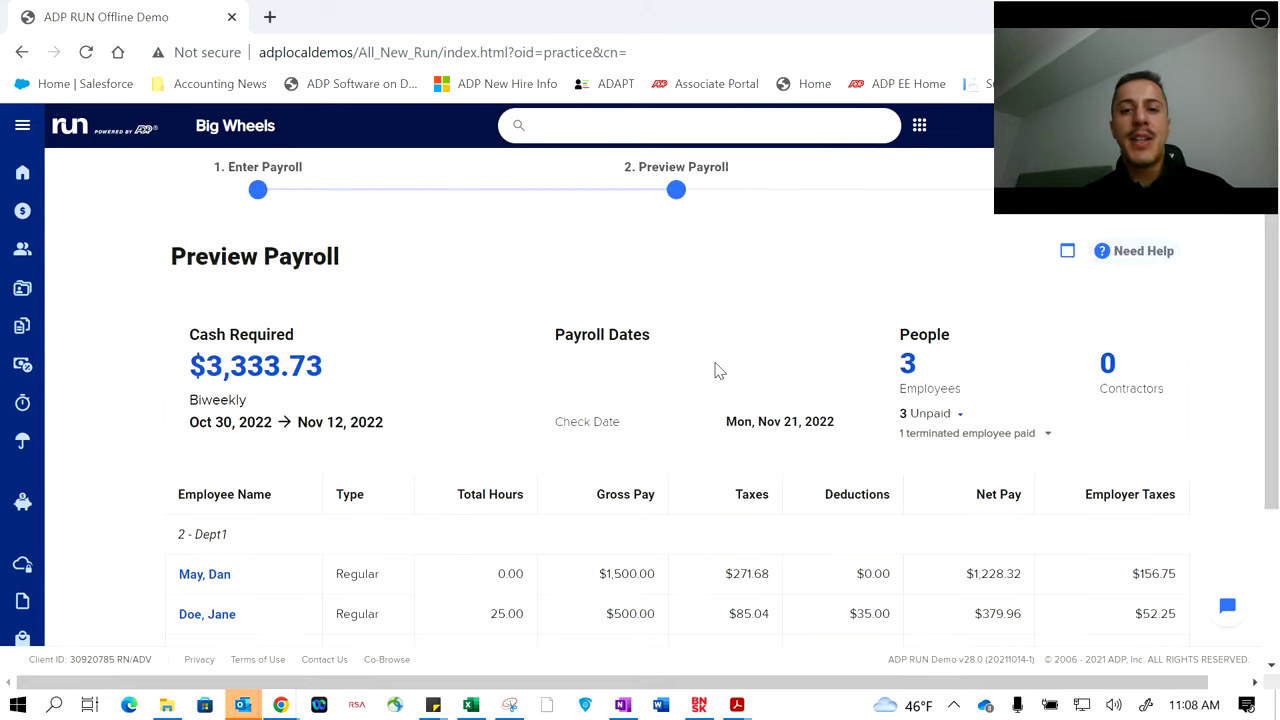
{"action": "scroll", "coordinate": [717, 369], "scroll_direction": "down", "scroll_amount": 2}
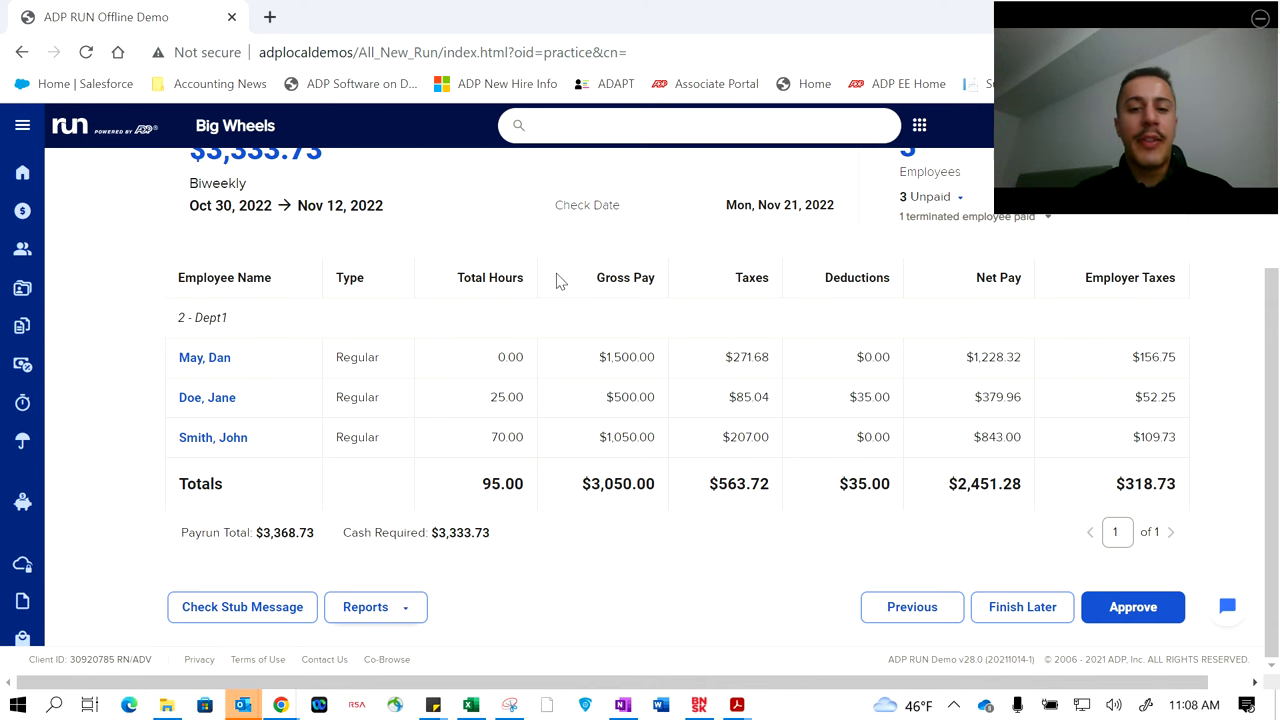
{"action": "scroll", "coordinate": [806, 356], "scroll_direction": "up", "scroll_amount": 2}
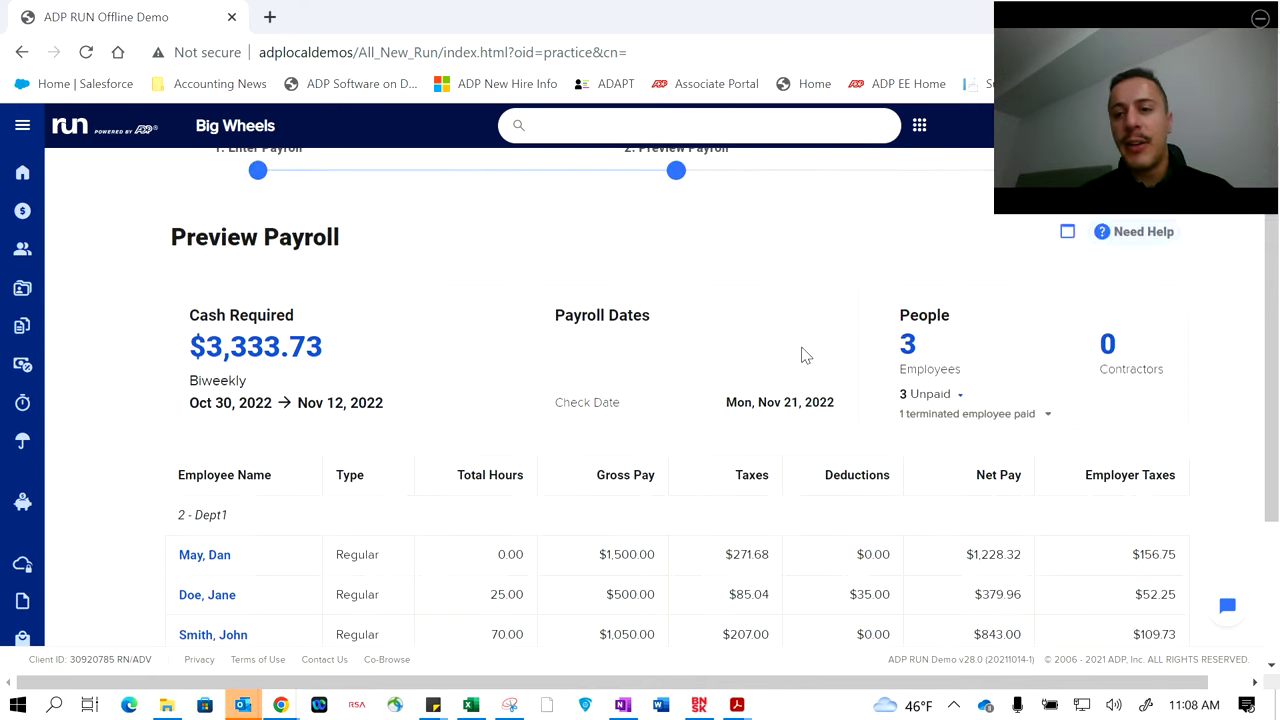
{"action": "scroll", "coordinate": [806, 356], "scroll_direction": "down", "scroll_amount": 2}
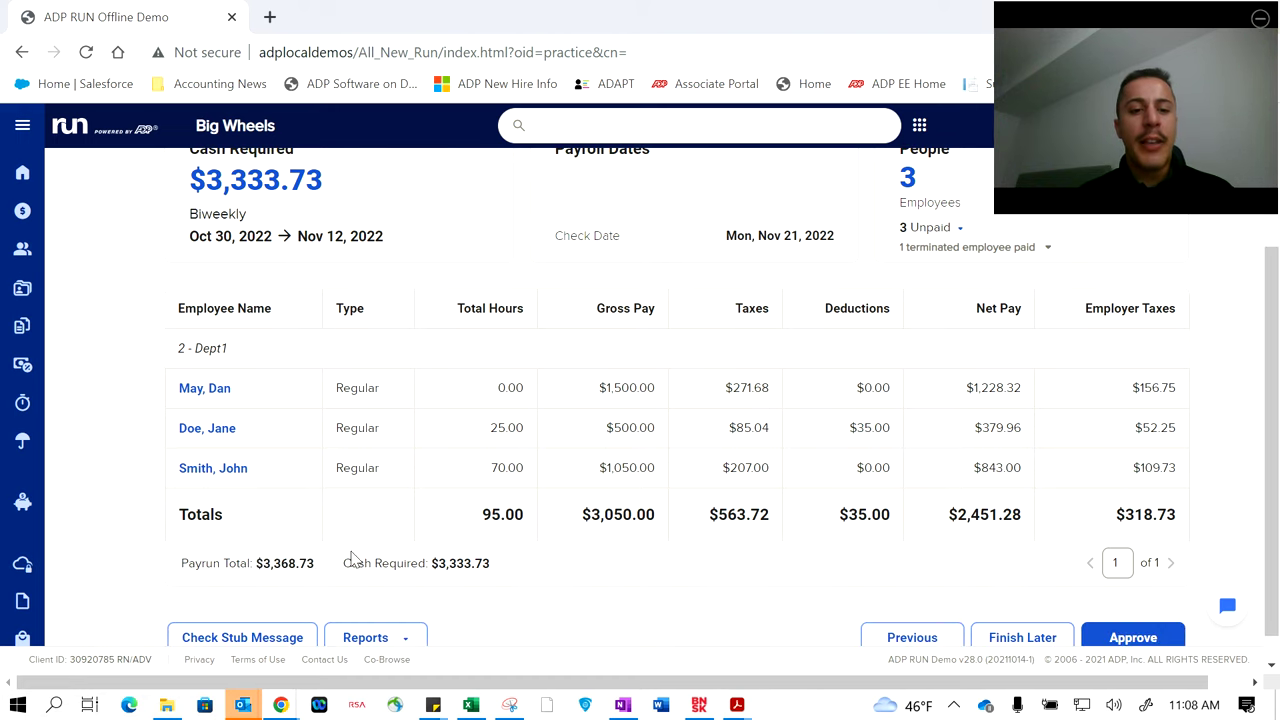
{"action": "scroll", "coordinate": [716, 500], "scroll_direction": "down", "scroll_amount": 1}
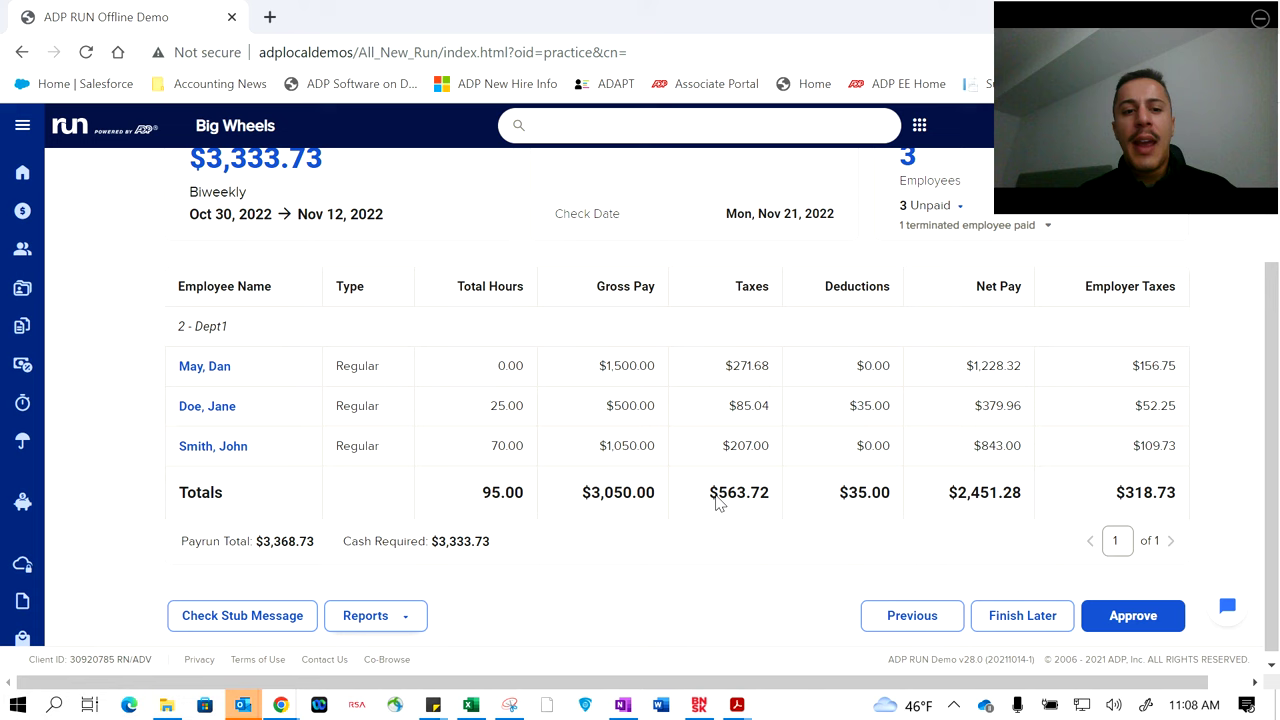
{"action": "scroll", "coordinate": [806, 430], "scroll_direction": "down", "scroll_amount": 1}
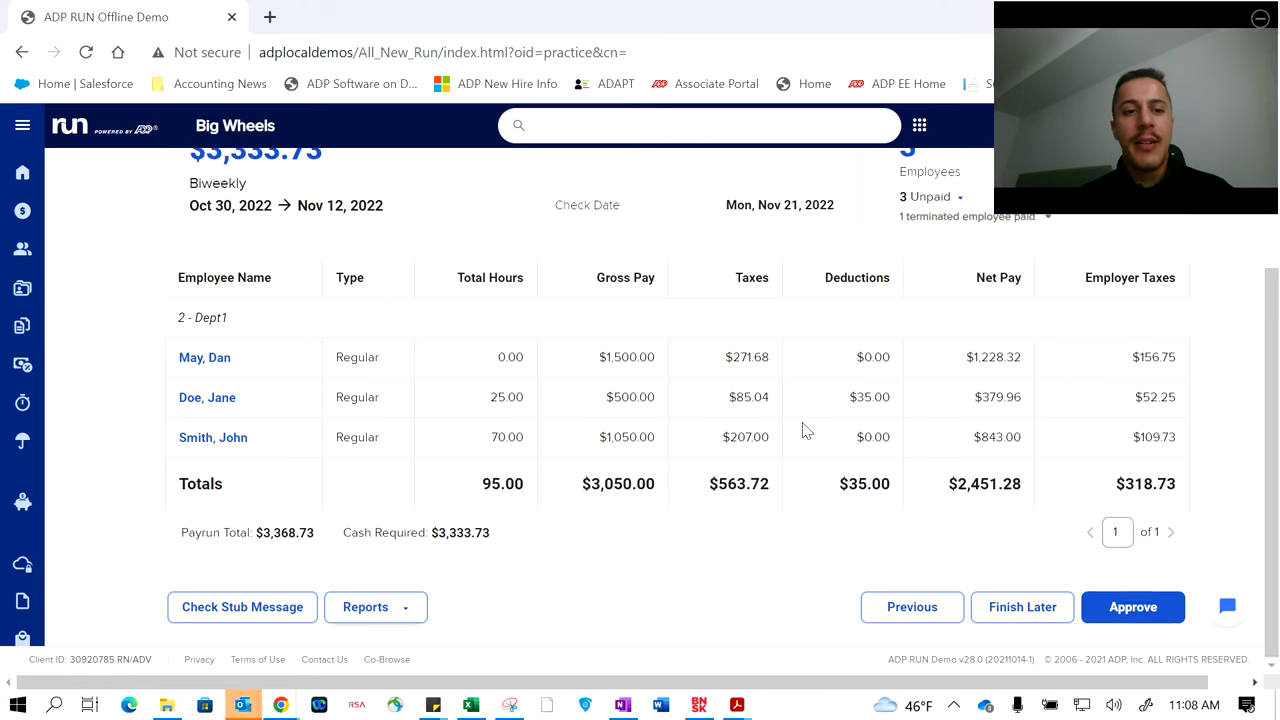
{"action": "scroll", "coordinate": [806, 430], "scroll_direction": "up", "scroll_amount": 2}
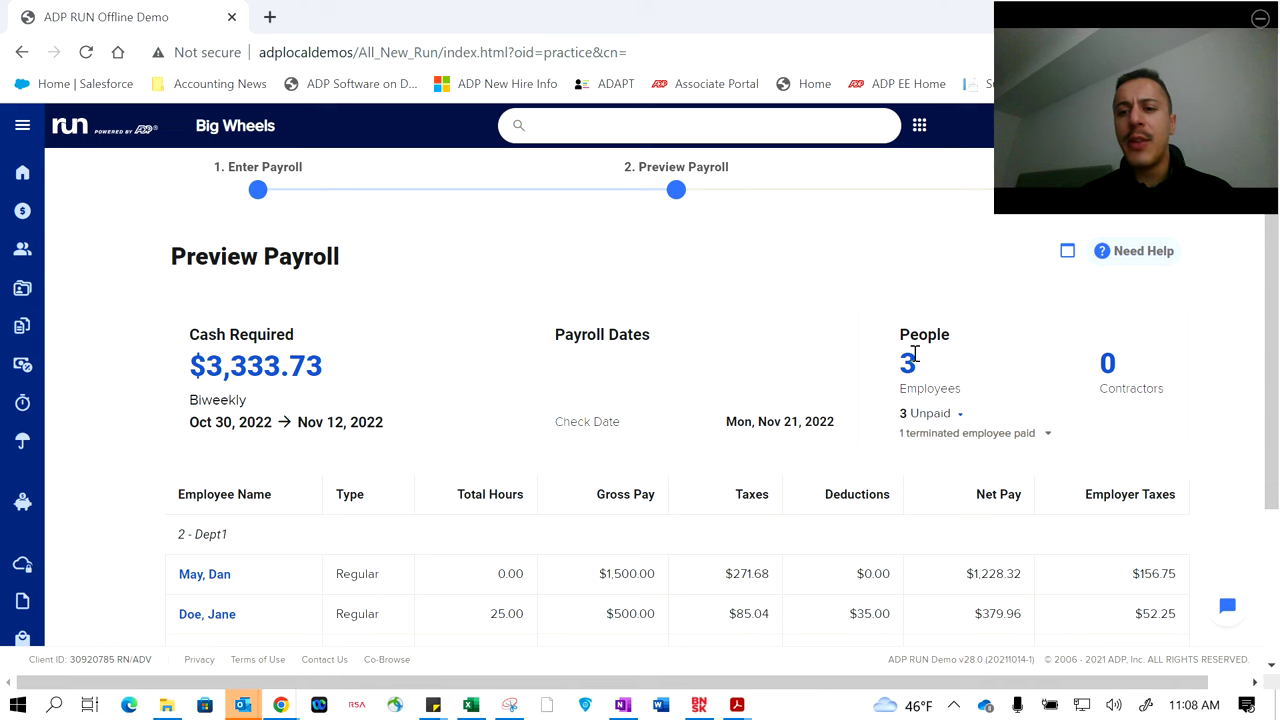
{"action": "scroll", "coordinate": [1107, 370], "scroll_direction": "down", "scroll_amount": 2}
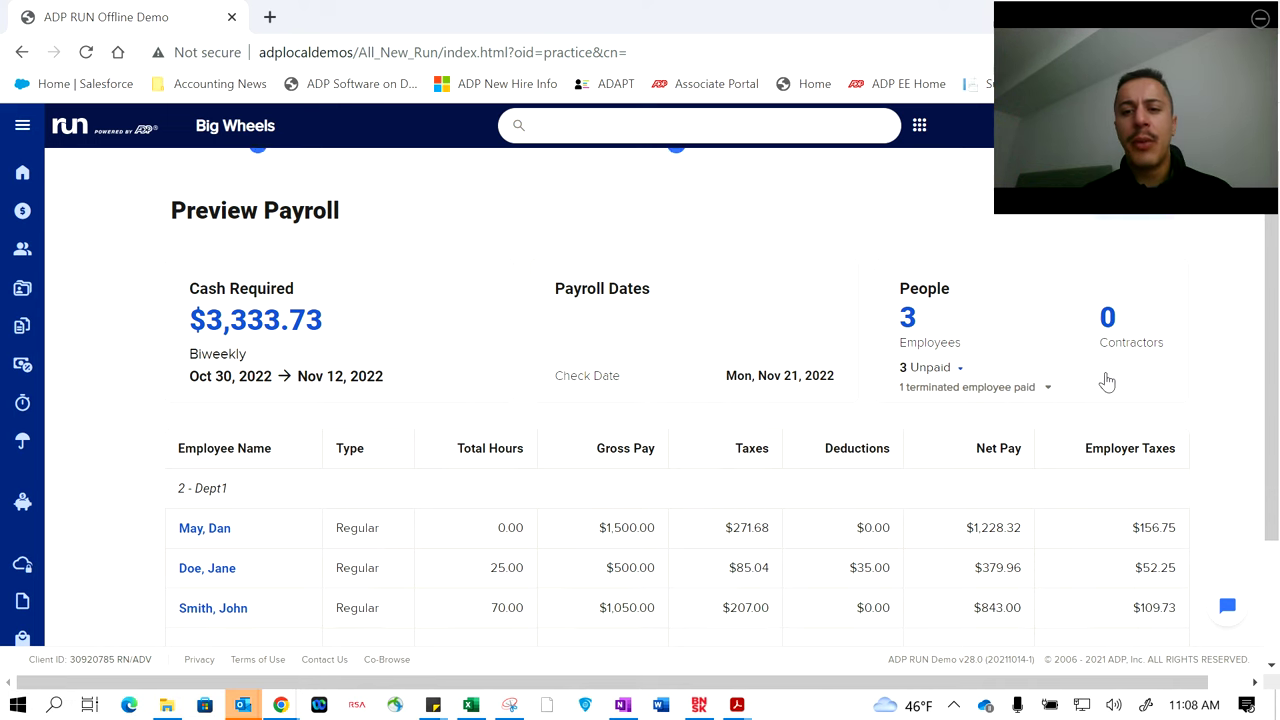
{"action": "scroll", "coordinate": [1121, 511], "scroll_direction": "up", "scroll_amount": 2}
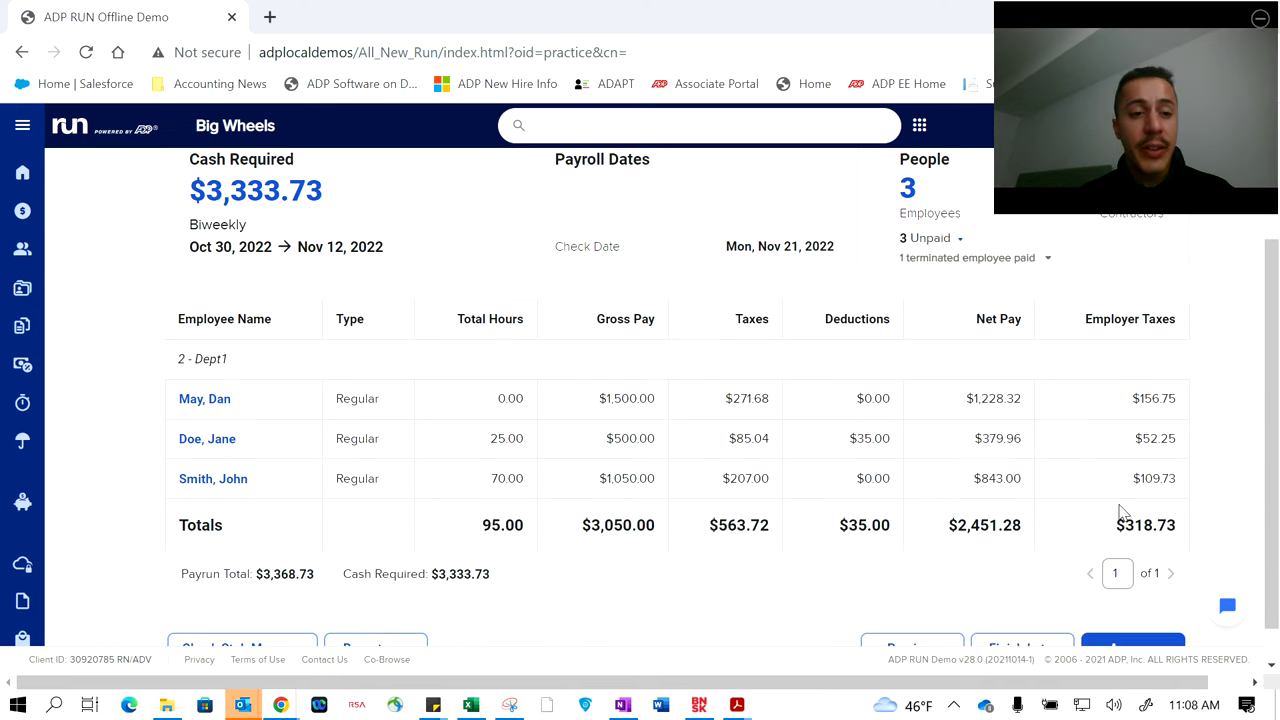
Step: Approve the previewed biweekly payroll and review the check date in the resulting payroll summary
{"action": "scroll", "coordinate": [1140, 540], "scroll_direction": "down", "scroll_amount": 2}
{"action": "left_click", "coordinate": [1132, 608]}
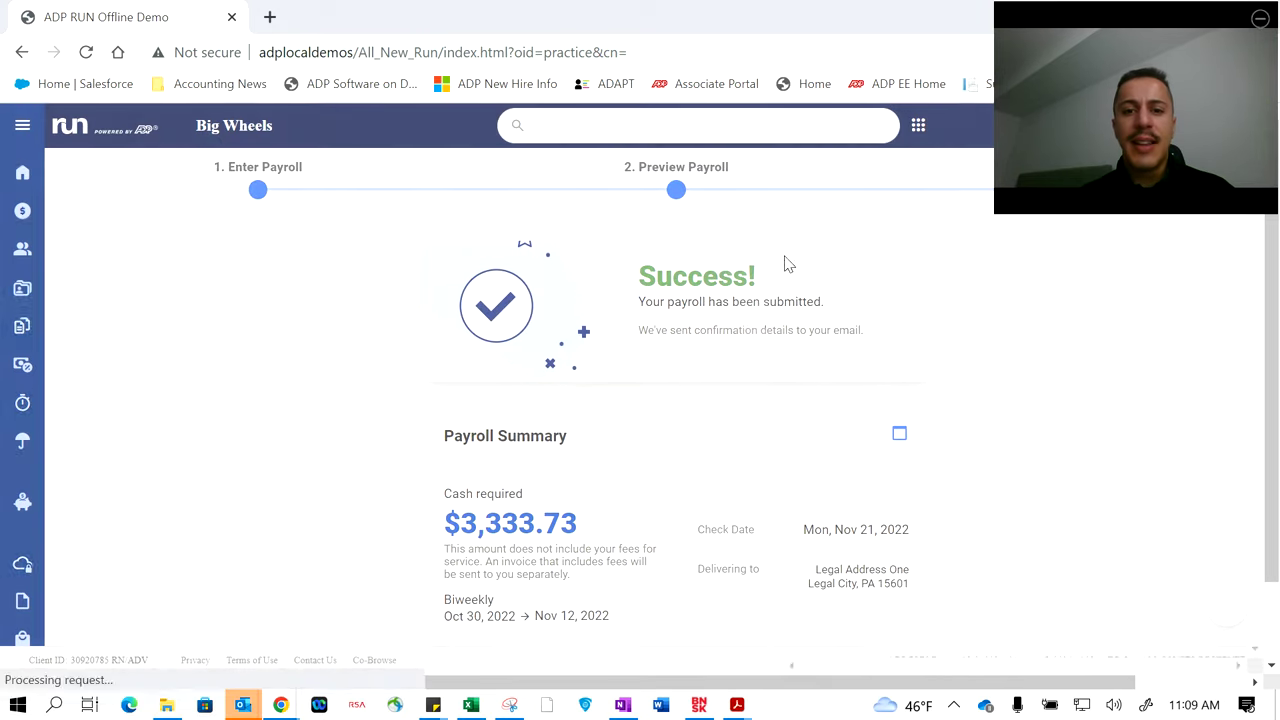
{"action": "scroll", "coordinate": [773, 454], "scroll_direction": "down", "scroll_amount": 1}
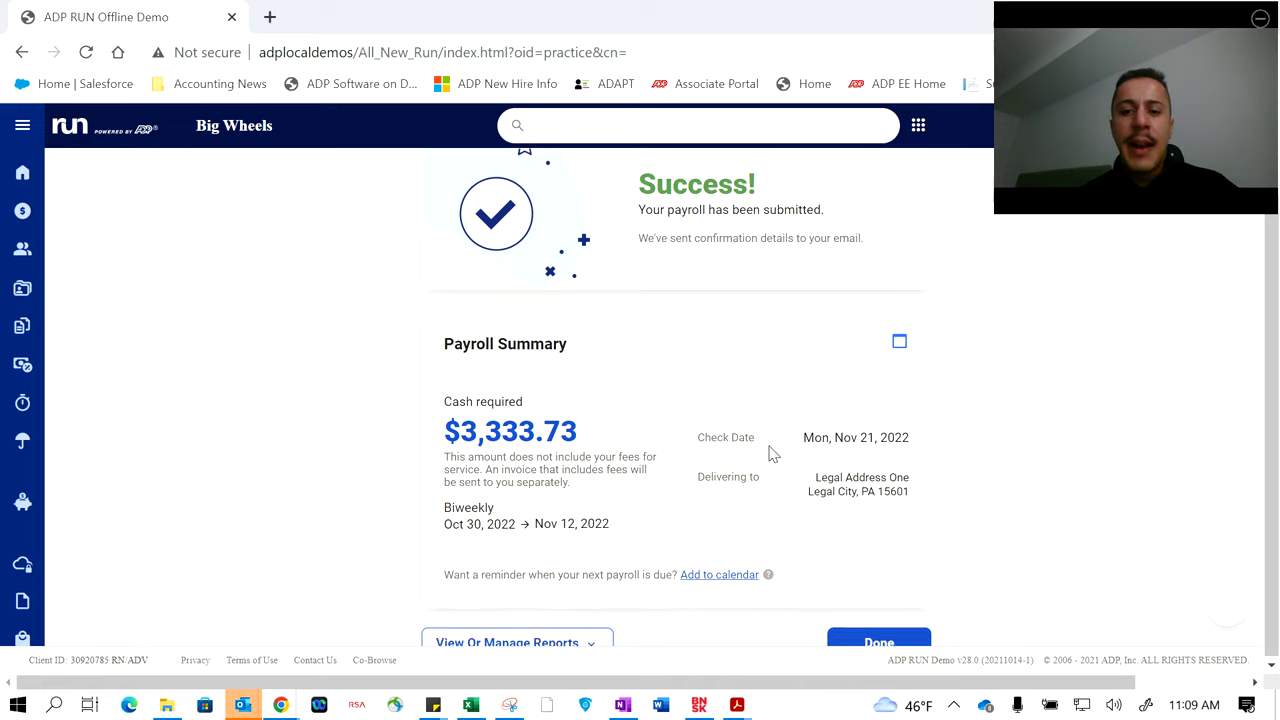
{"action": "left_click_drag", "start_coordinate": [700, 440], "coordinate": [866, 432]}
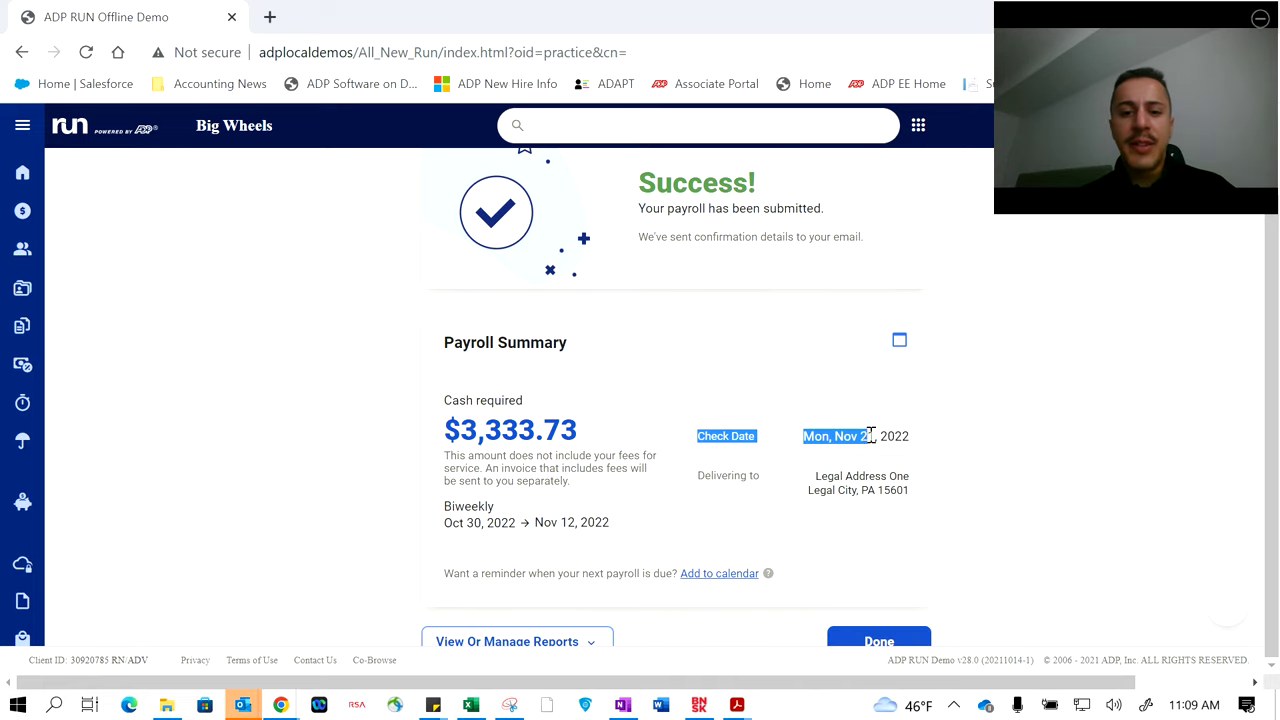
Step: Review the cash required in the submitted payroll's summary and close the summary to return to the home dashboard
{"action": "left_click", "coordinate": [866, 432]}
{"action": "left_click_drag", "start_coordinate": [566, 425], "coordinate": [489, 428]}
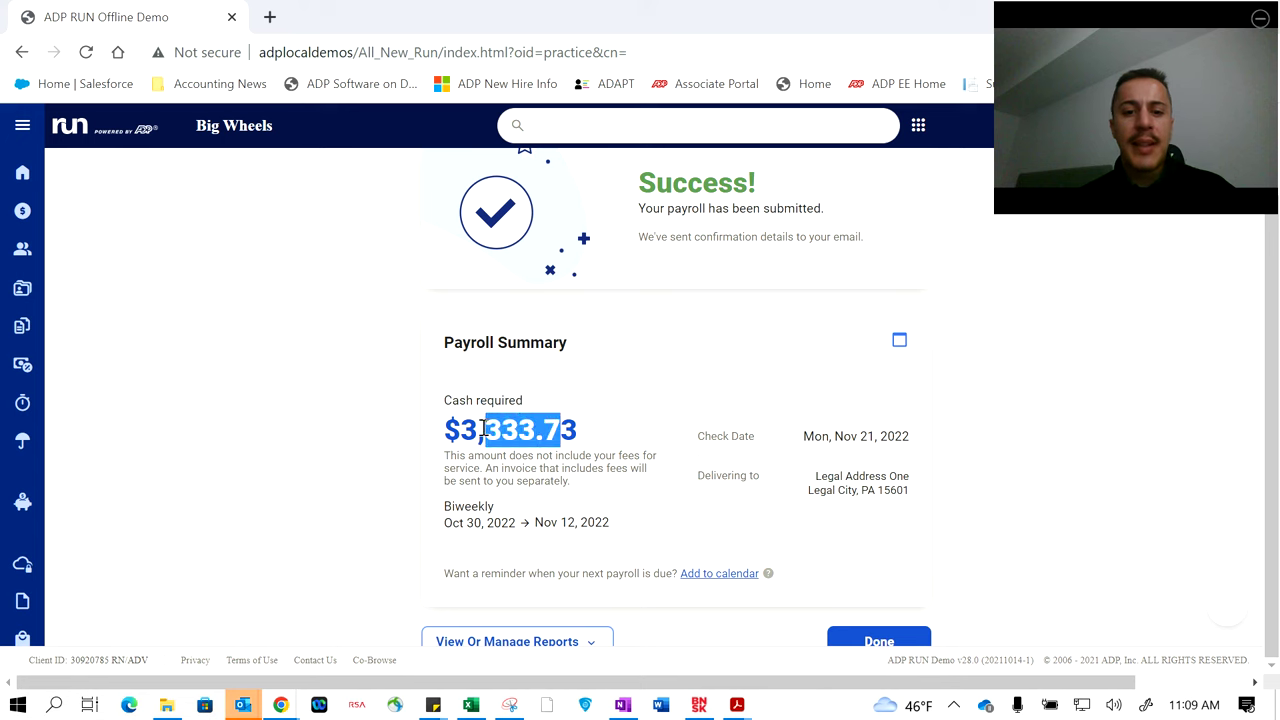
{"action": "left_click", "coordinate": [483, 428]}
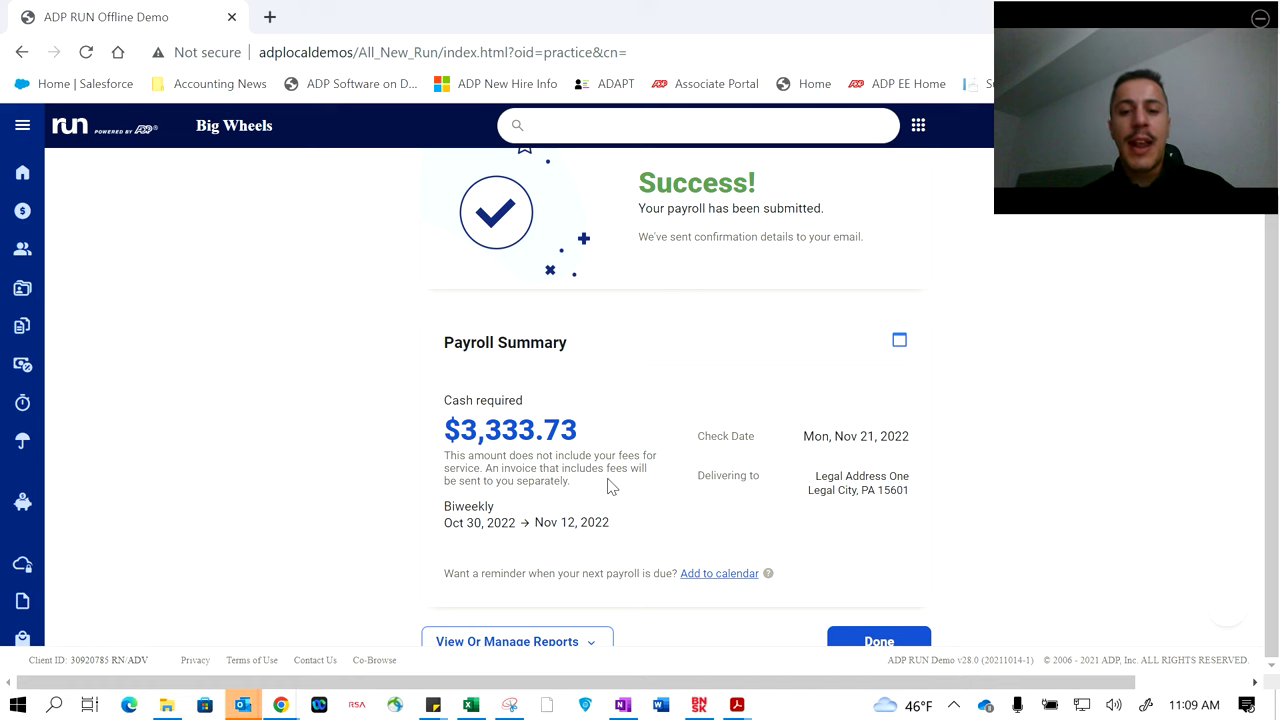
{"action": "left_click", "coordinate": [879, 641]}
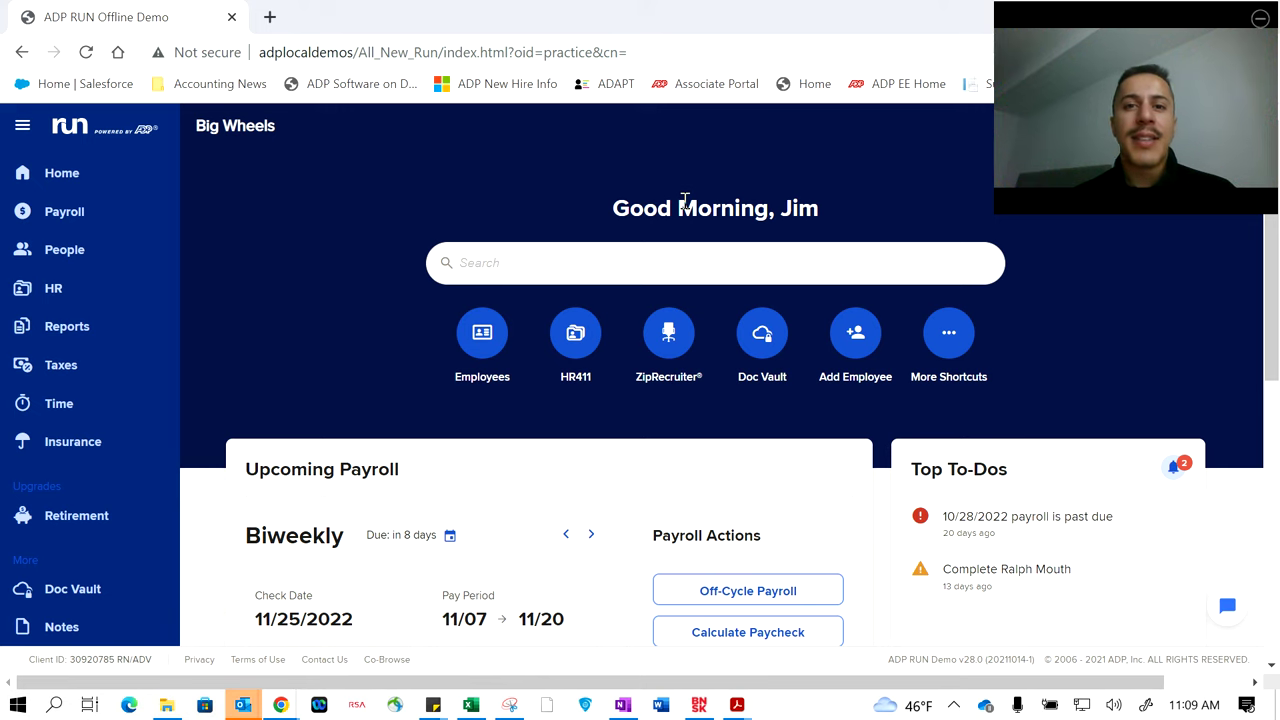
Step: Open the upcoming biweekly payroll run from the dashboard to view its ADP Timekeeping hours, and return to the home page
{"action": "scroll", "coordinate": [684, 198], "scroll_direction": "down", "scroll_amount": 1}
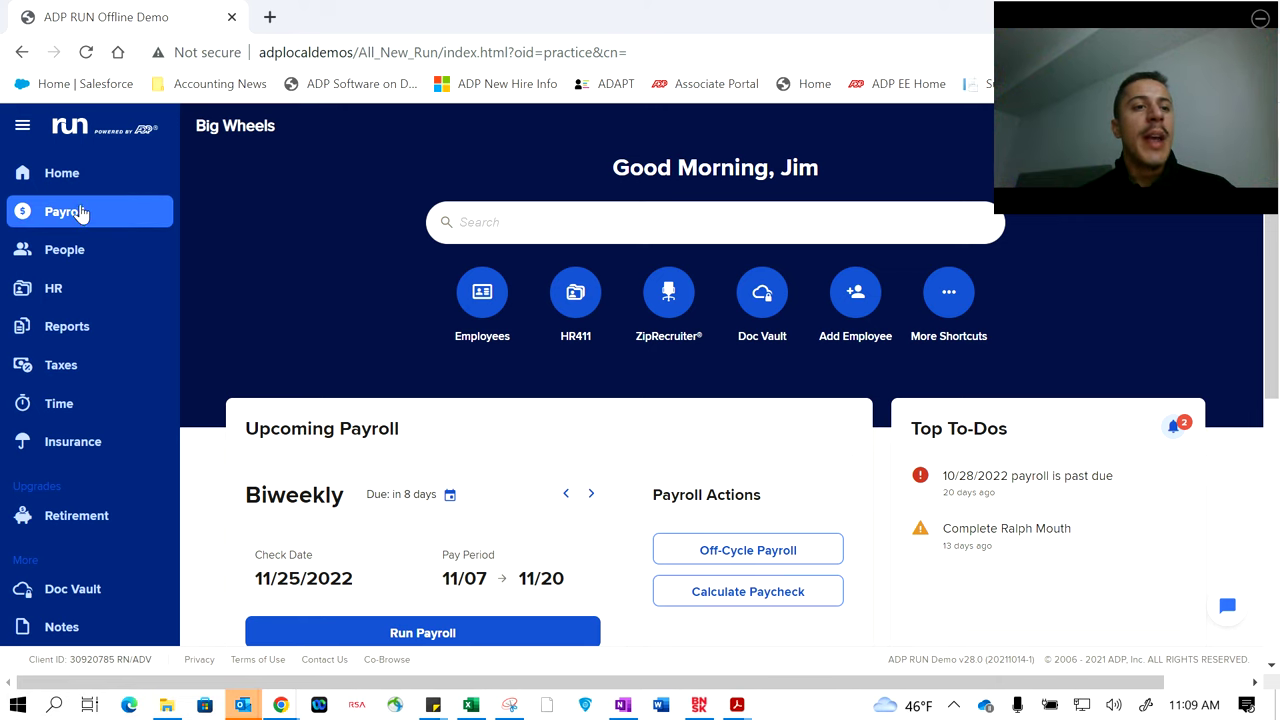
{"action": "scroll", "coordinate": [429, 326], "scroll_direction": "down", "scroll_amount": 2}
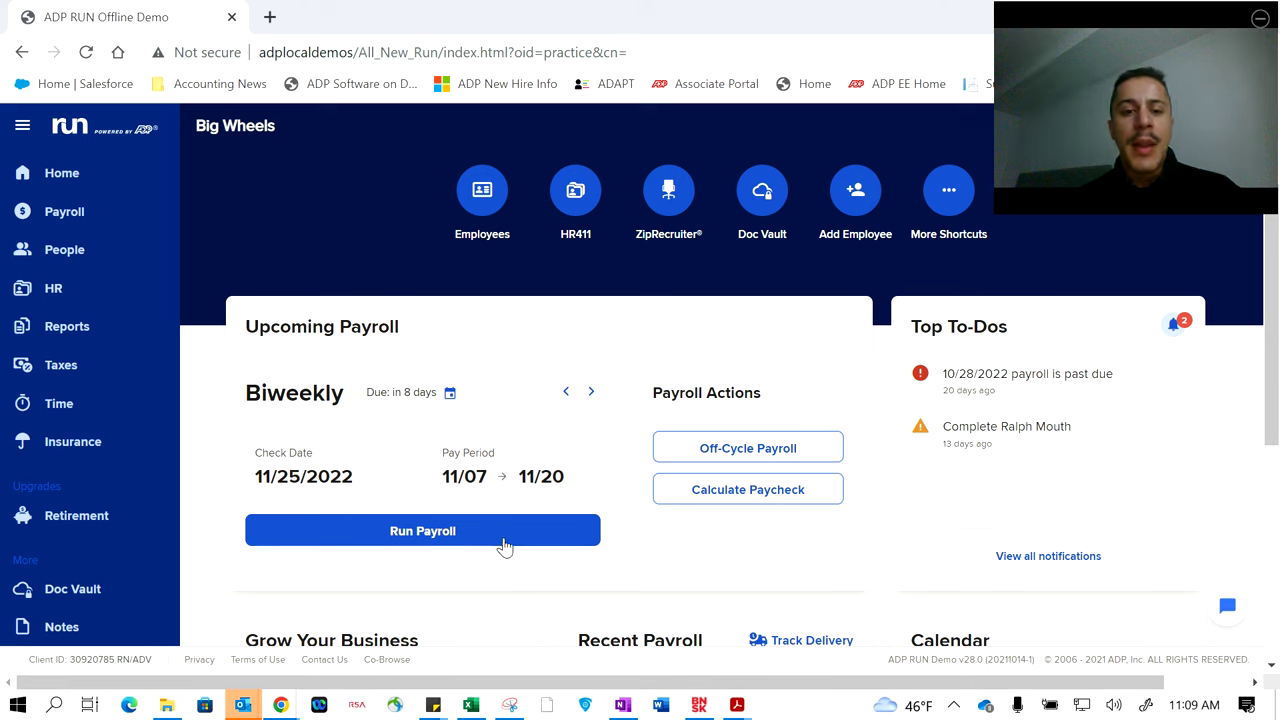
{"action": "left_click", "coordinate": [505, 546]}
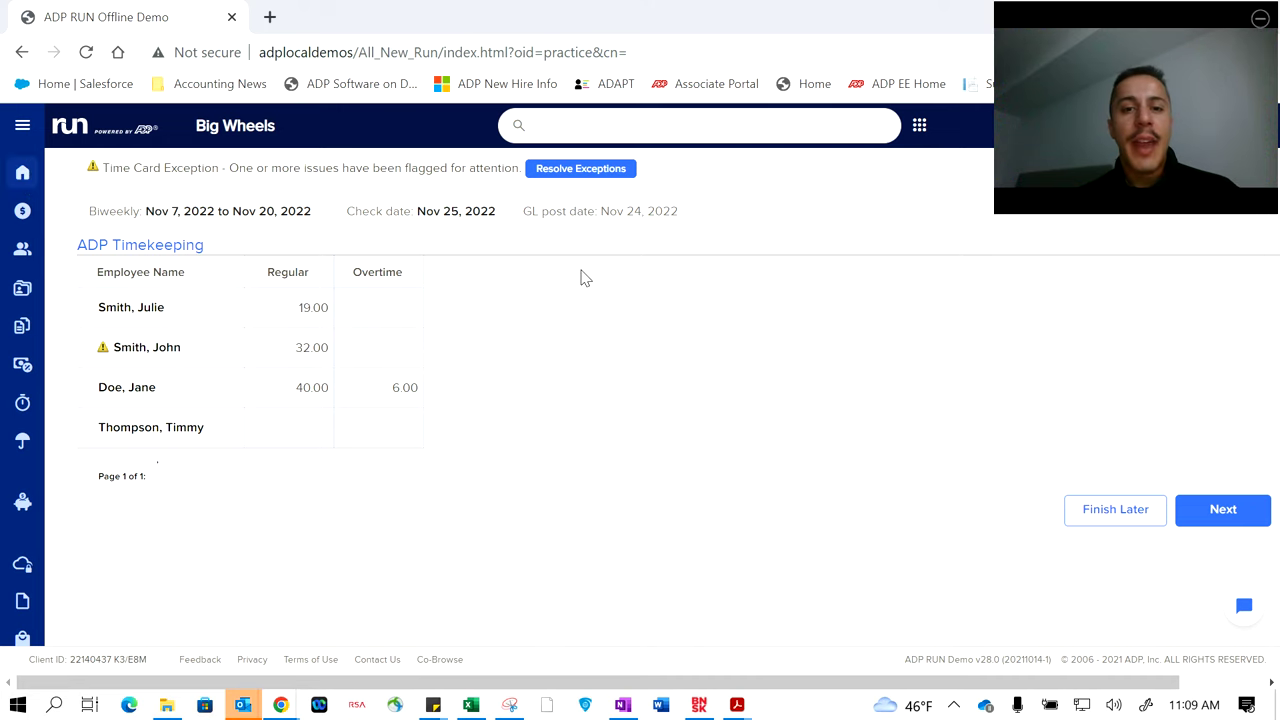
{"action": "left_click", "coordinate": [25, 185]}
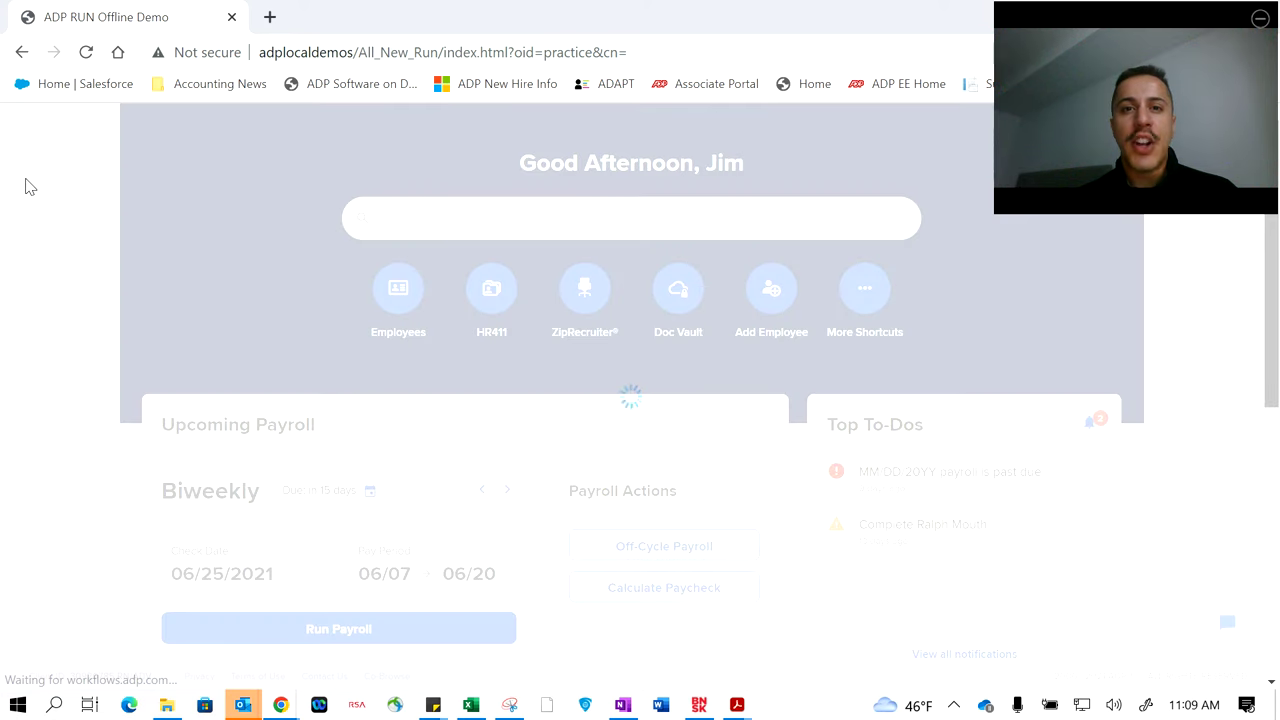